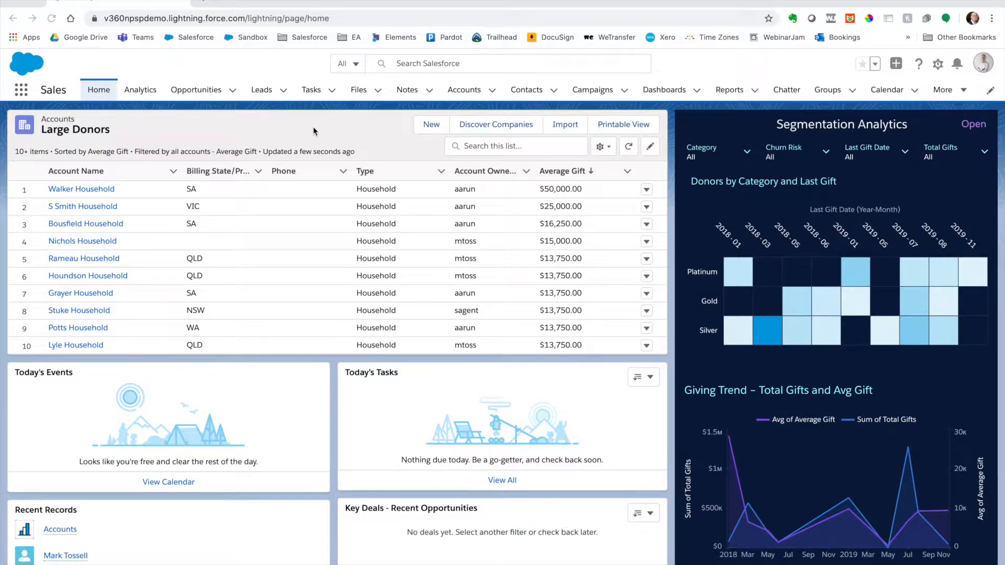
# Step: Open the Segmentation dashboard from the Analytics favorites and show it in full screen
pyautogui.click(143, 91)
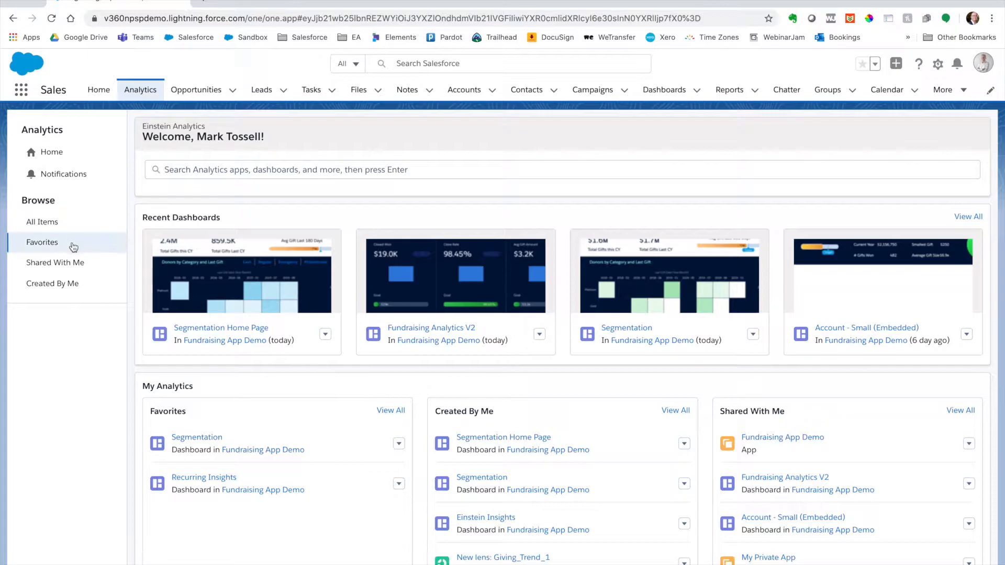
pyautogui.click(73, 246)
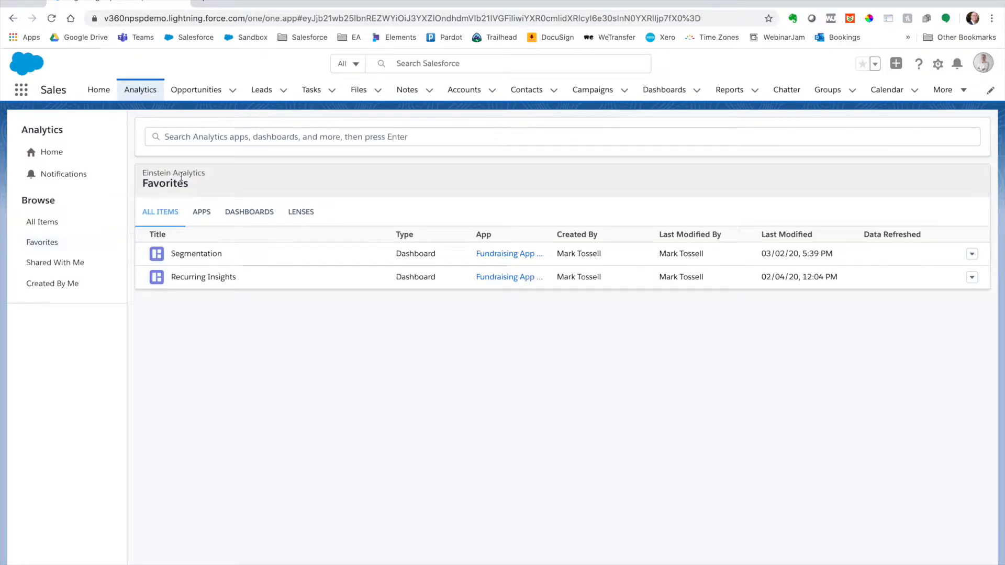
pyautogui.click(222, 254)
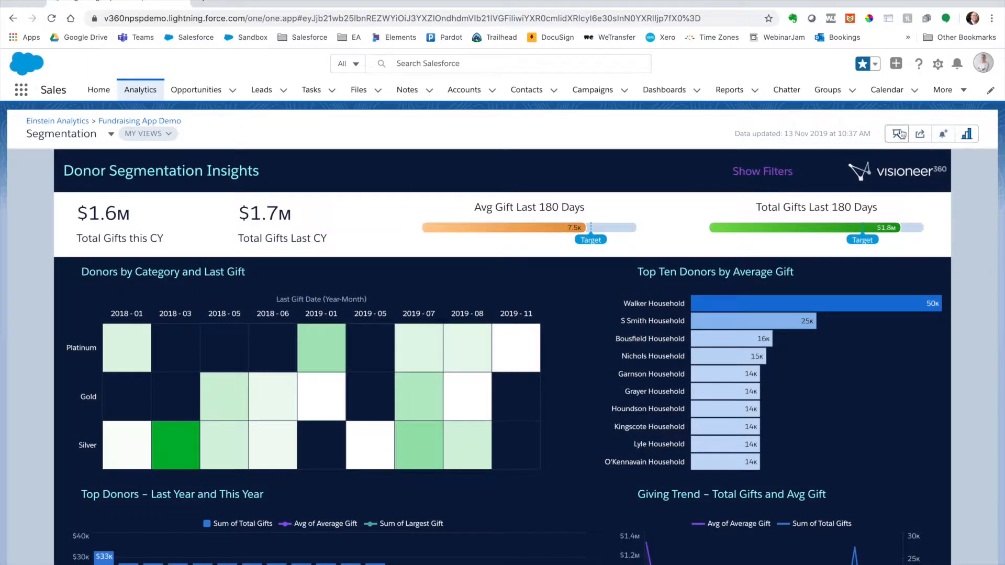
pyautogui.click(896, 134)
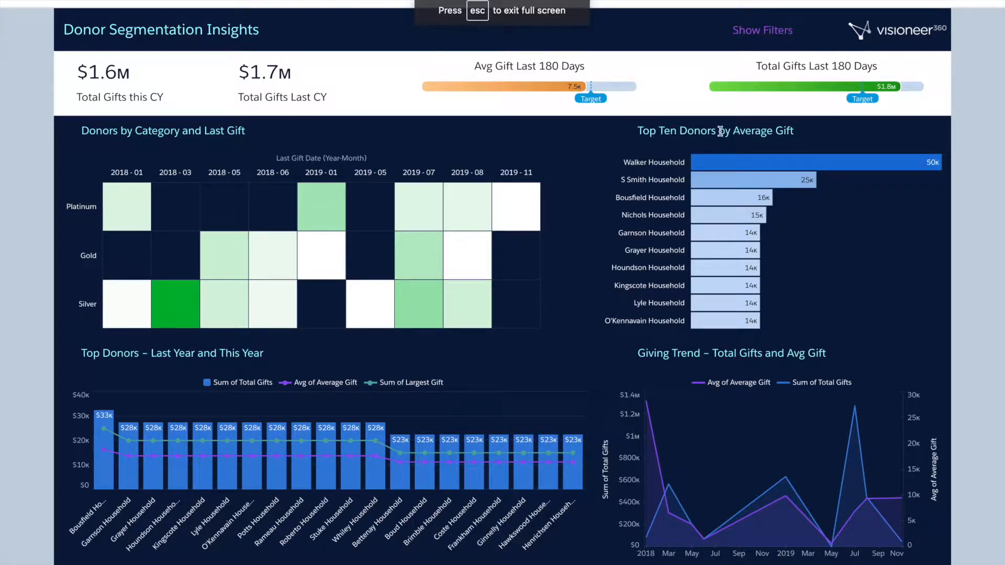
# Step: Explore the Top Ten Donors by Average Gift chart as a lens and exit full screen
pyautogui.click(940, 156)
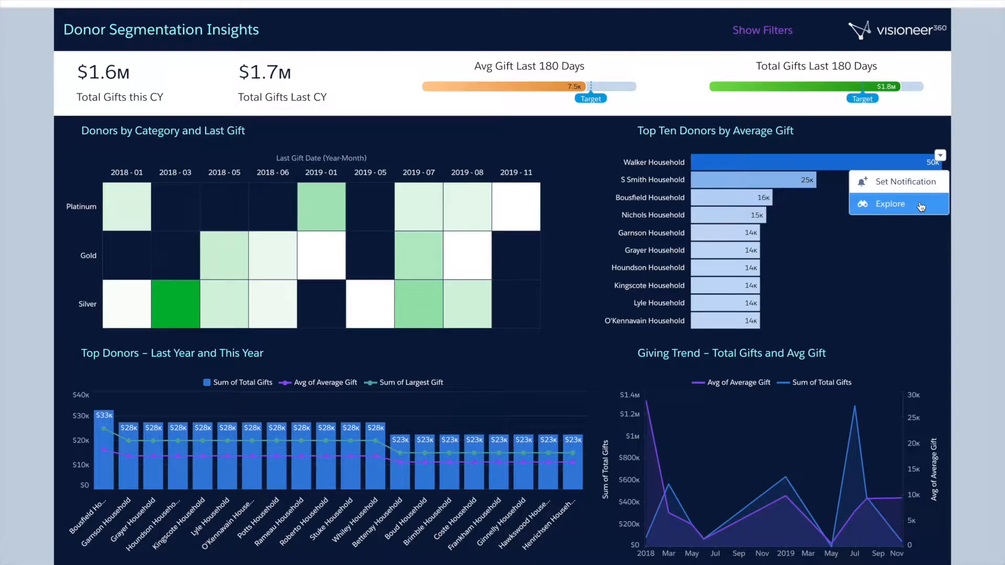
pyautogui.click(920, 206)
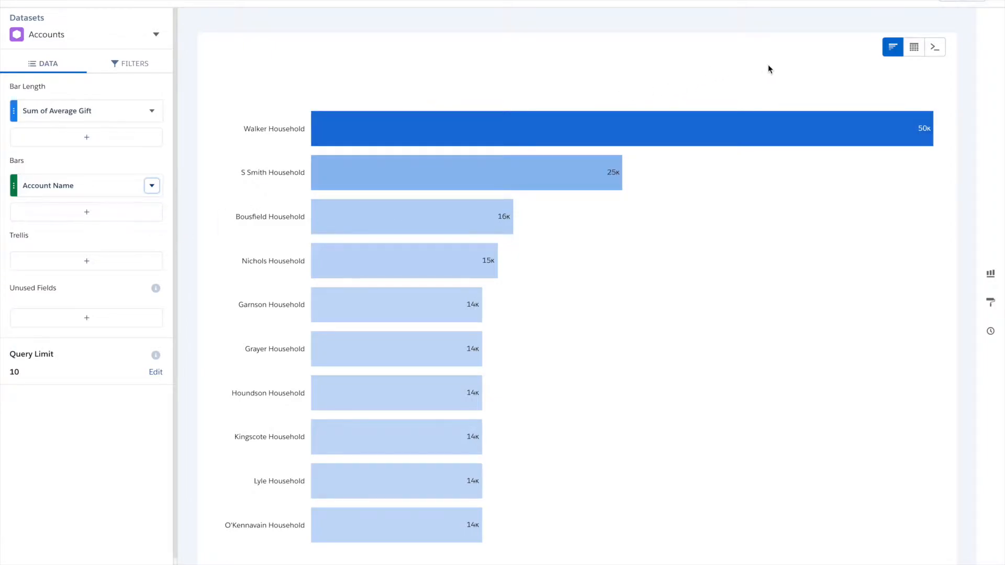
pyautogui.click(976, 2)
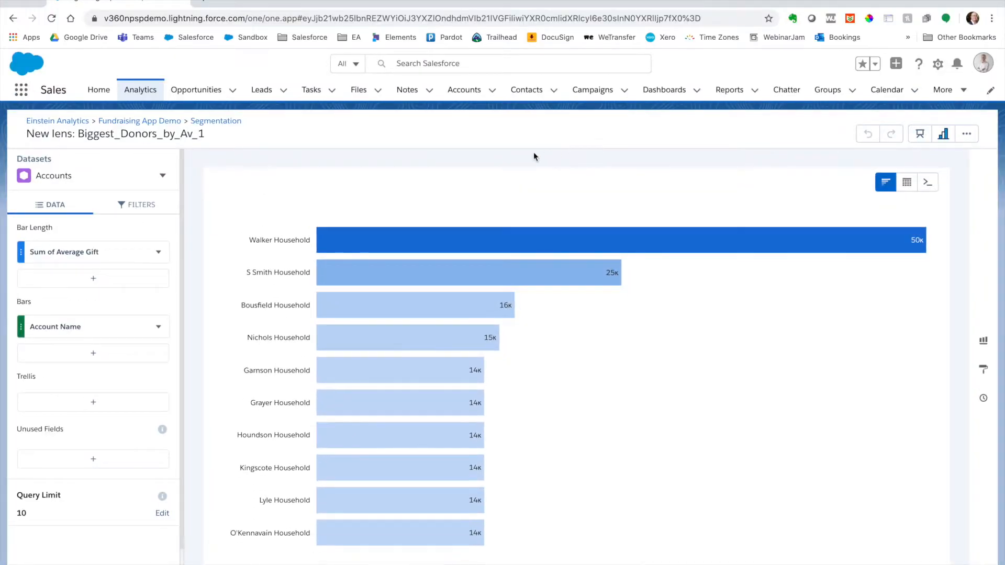
# Step: Return to the Sales home page, search the available apps for "ana", and switch to Analytics Studio
pyautogui.click(98, 90)
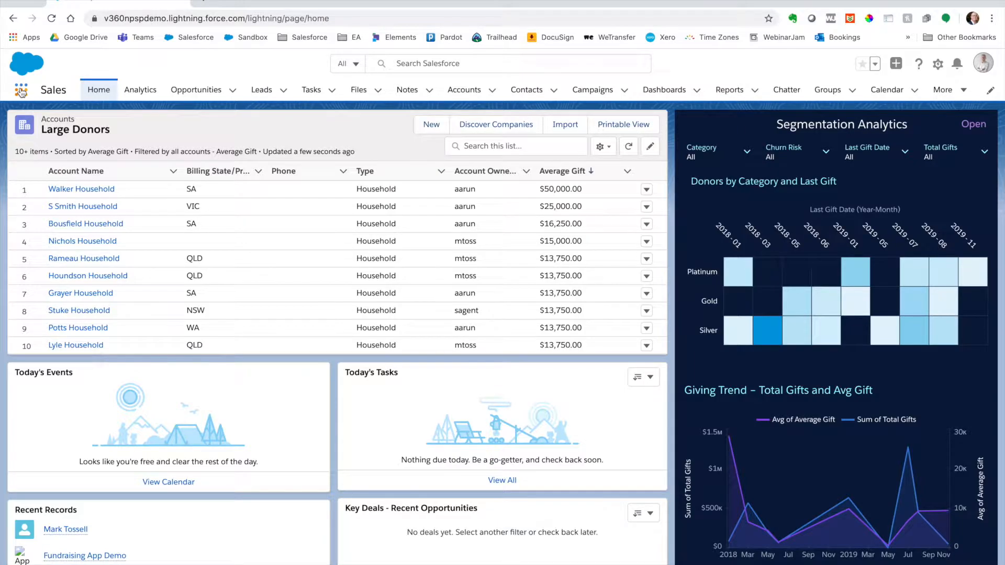
pyautogui.click(20, 92)
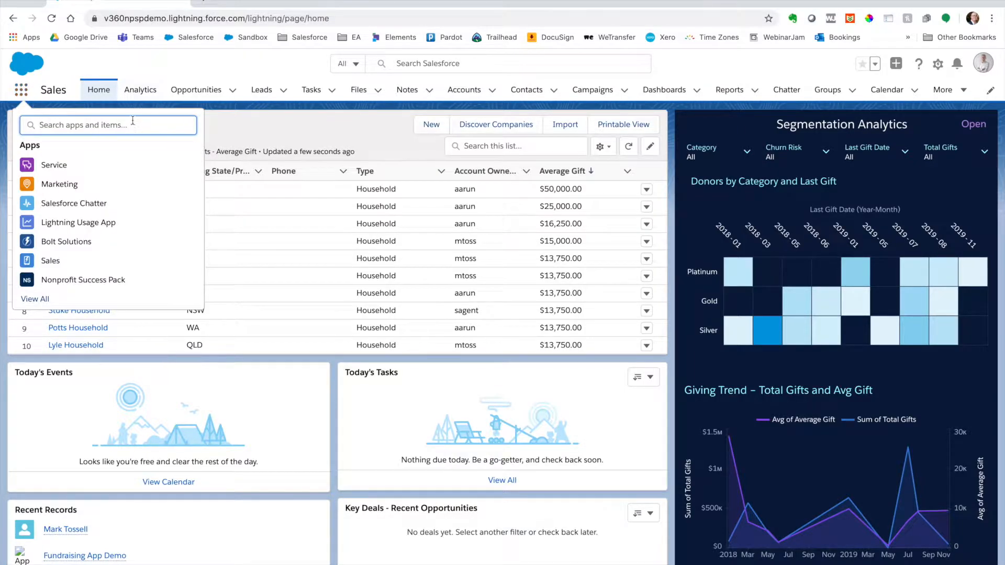
pyautogui.write('ana')
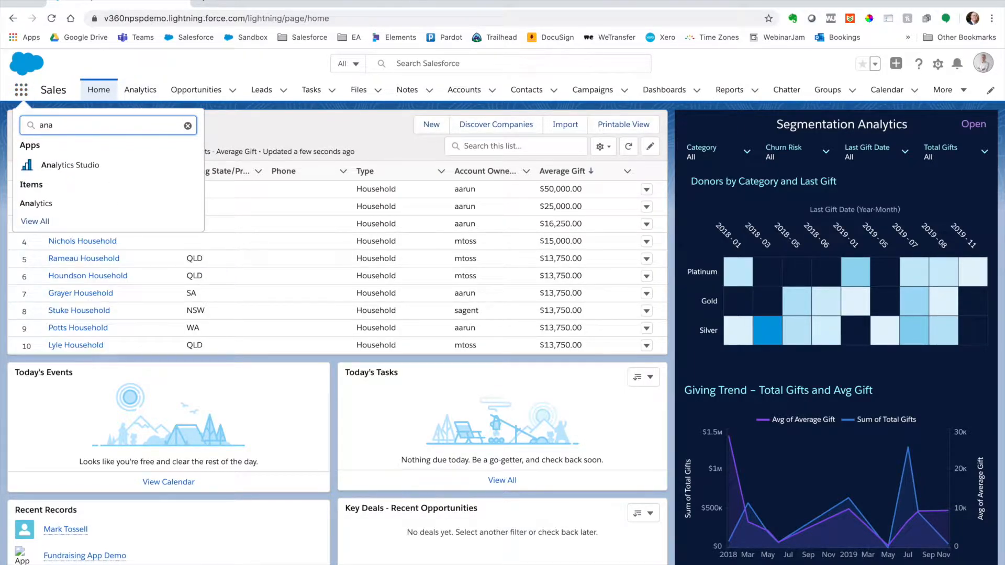
pyautogui.click(112, 164)
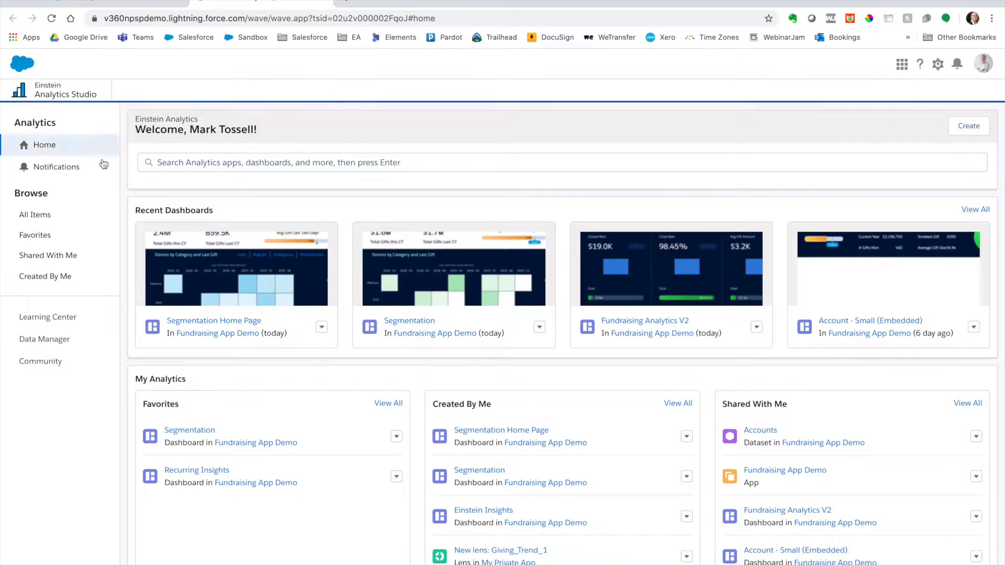
# Step: Open the Accounts dataset of Fundraising App Demo from all items as a new lens
pyautogui.click(74, 217)
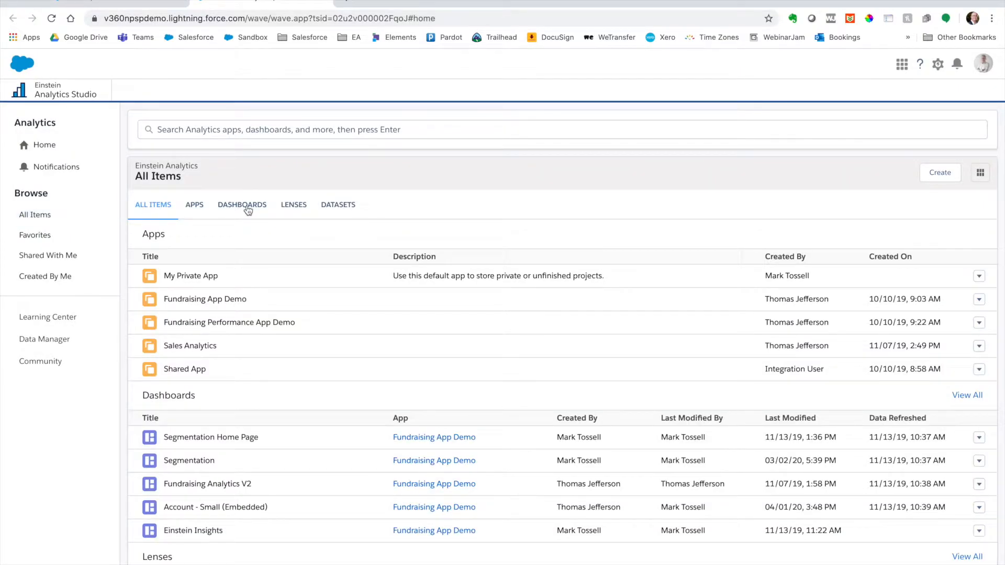
pyautogui.click(337, 207)
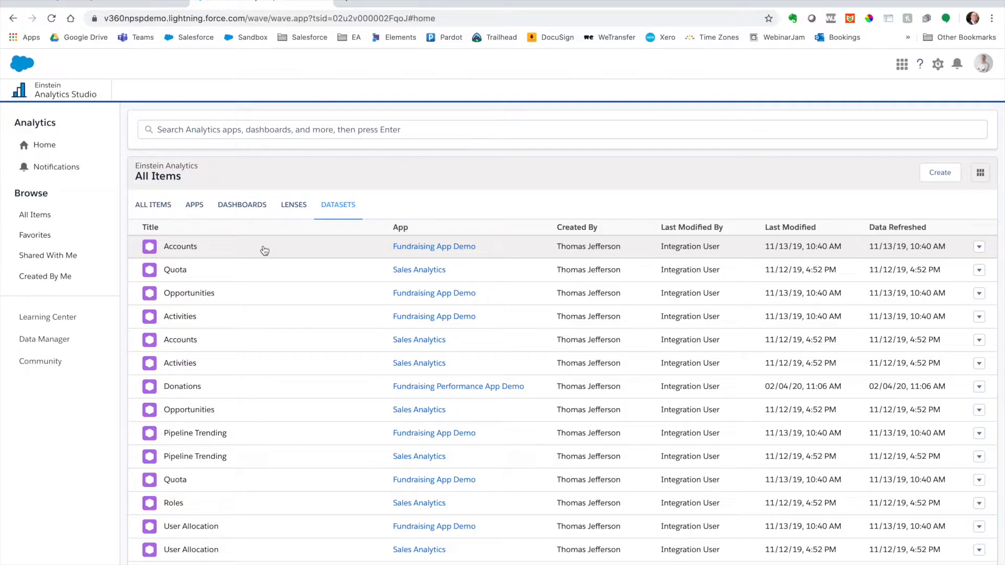
pyautogui.click(264, 250)
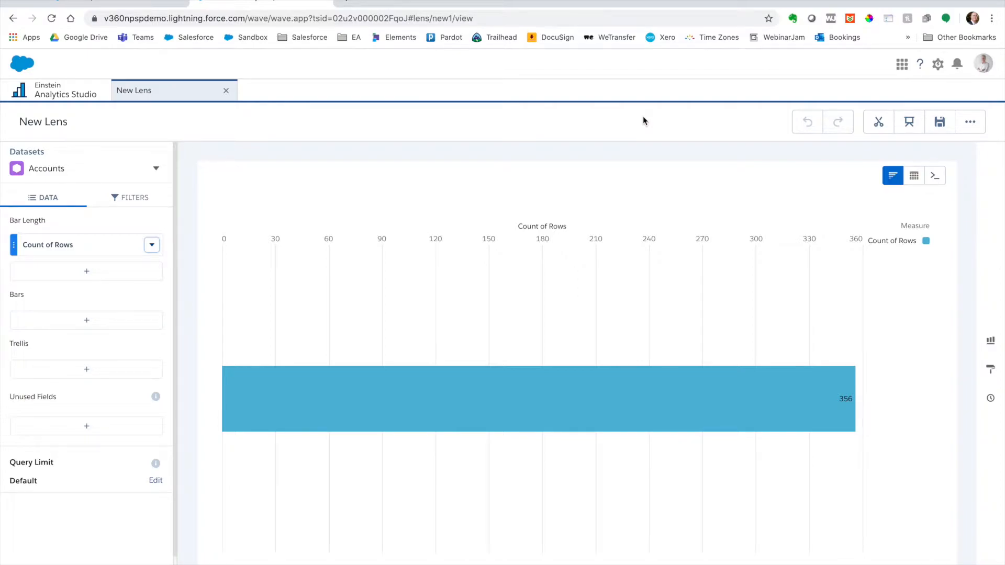
# Step: Switch back to the Sales app, reopen the favorite Segmentation dashboard, and explore its Top Ten Donors by Average Gift chart
pyautogui.click(144, 3)
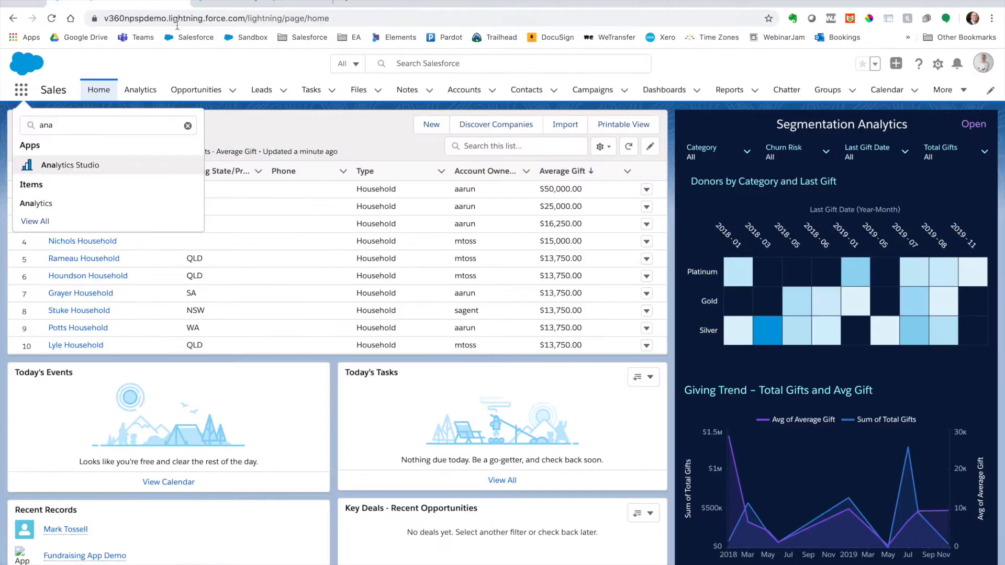
pyautogui.click(137, 92)
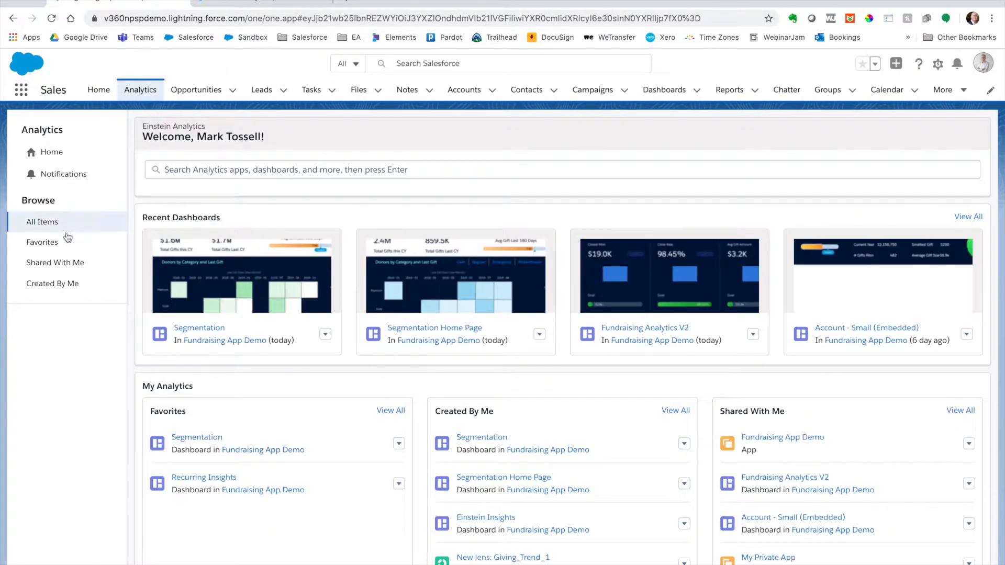
pyautogui.click(66, 238)
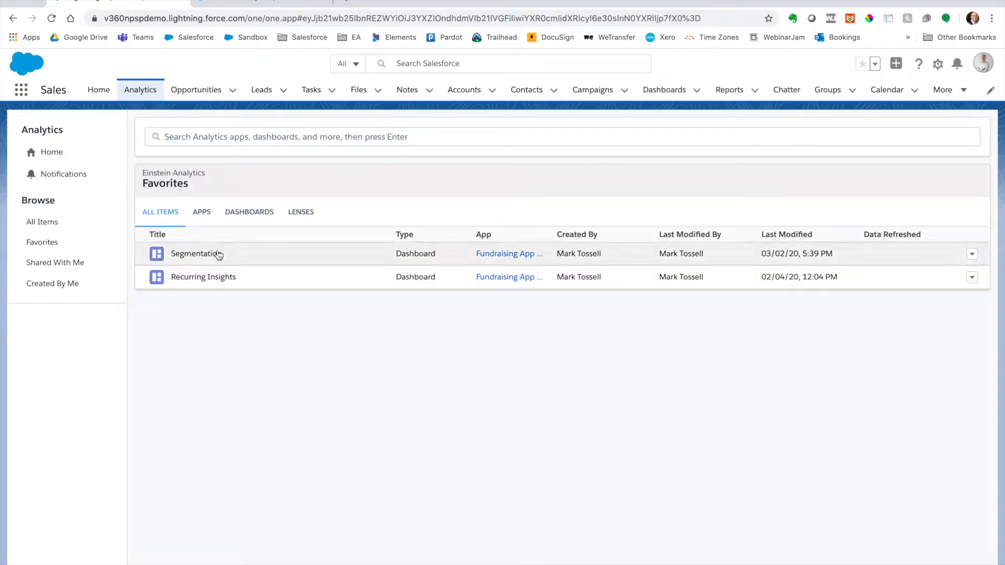
pyautogui.click(218, 254)
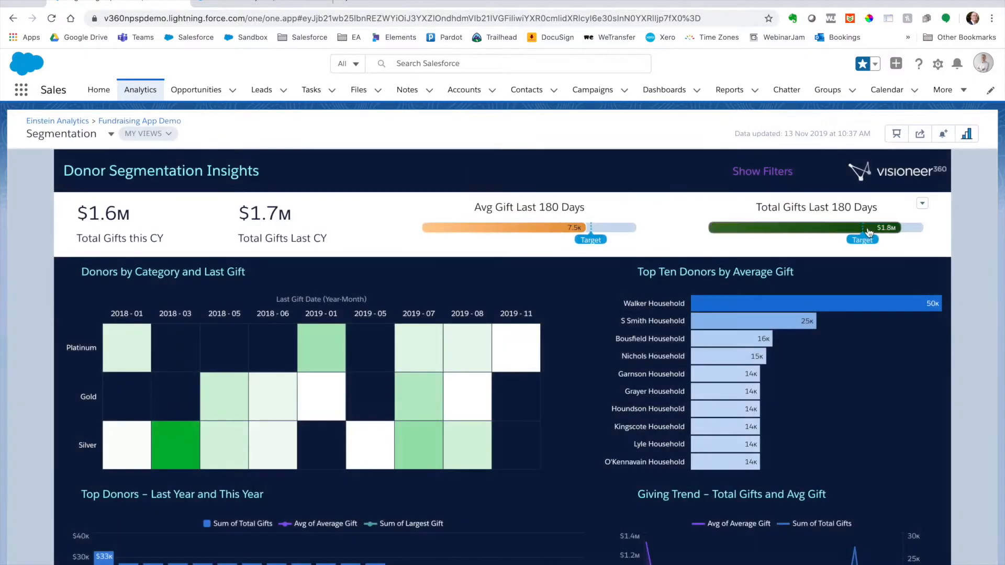
pyautogui.click(940, 297)
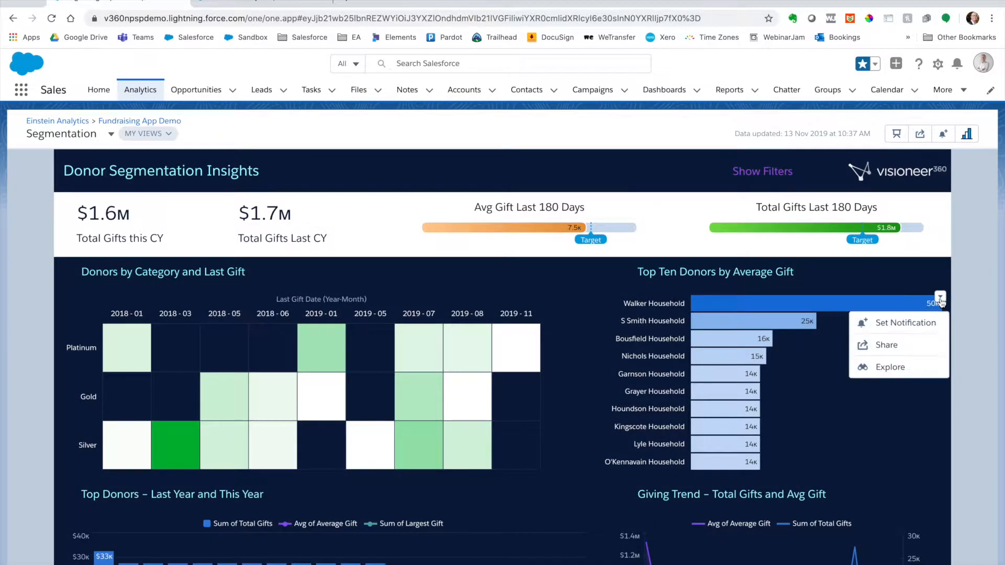
pyautogui.click(923, 369)
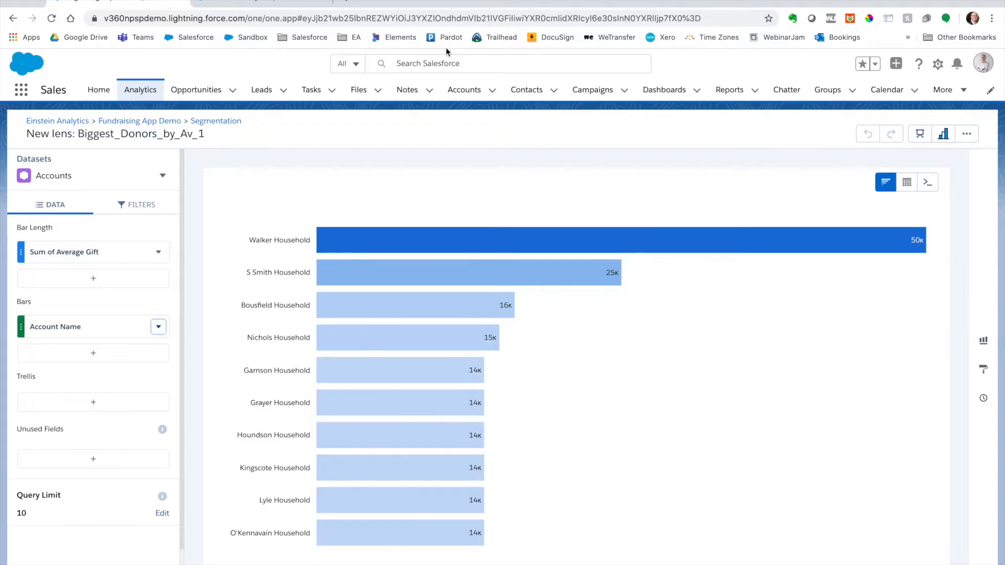
# Step: Switch to the new Accounts lens in Analytics Studio and set its bar length to Sum of Total Gifts
pyautogui.click(282, 3)
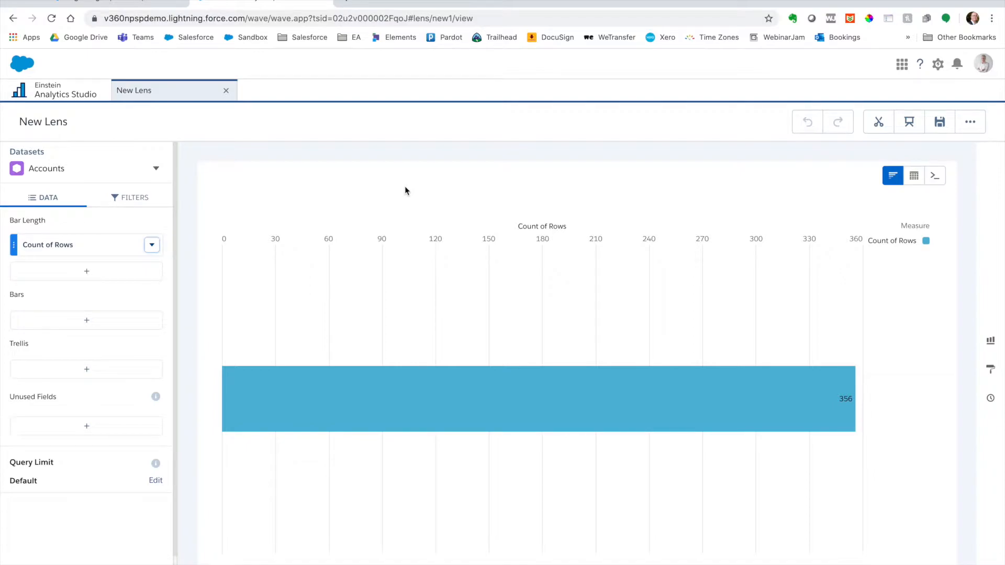
pyautogui.click(76, 250)
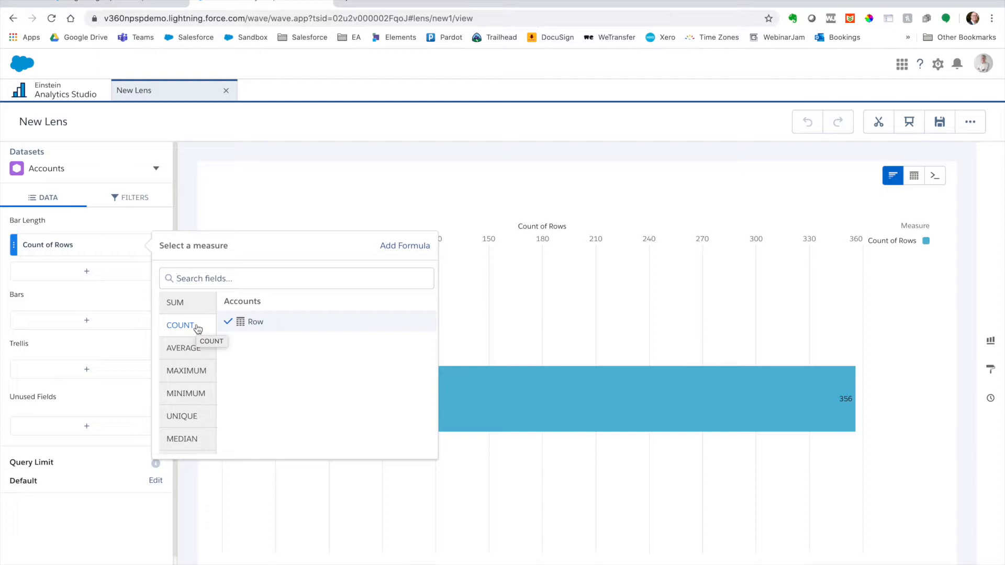
pyautogui.click(193, 302)
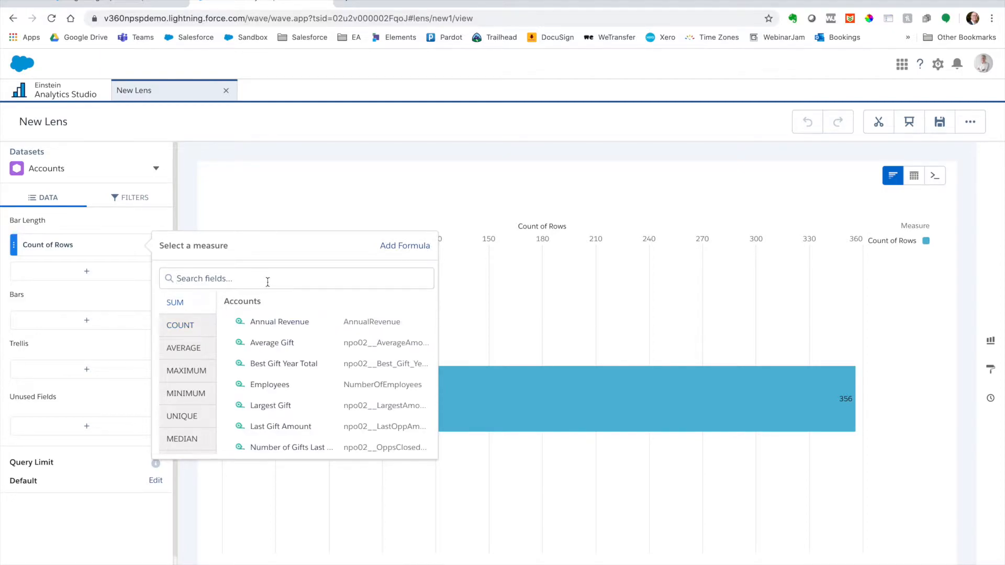
pyautogui.scroll(-2, 314, 356)
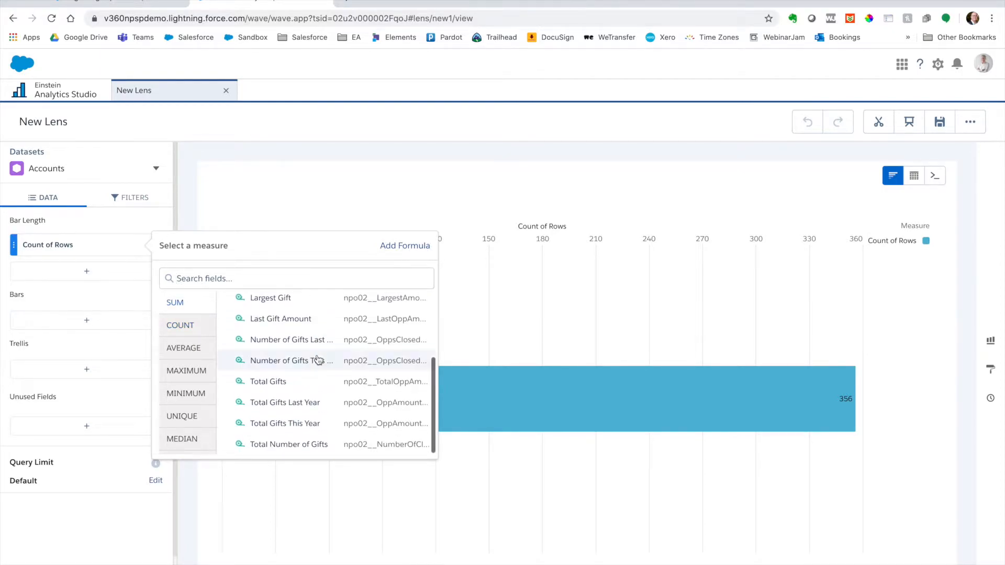
pyautogui.scroll(1, 317, 361)
pyautogui.click(309, 386)
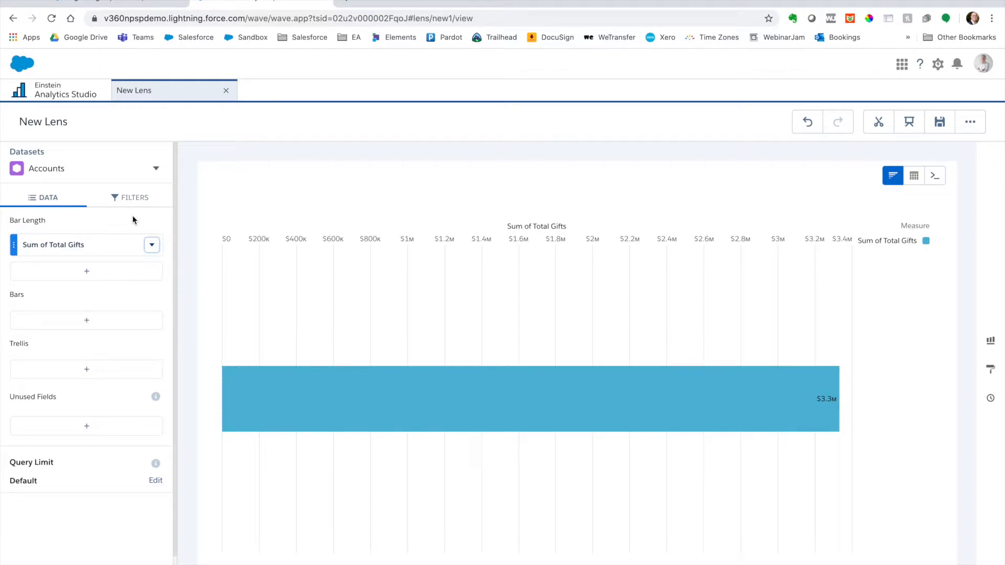
# Step: Group the chart's bars by Industry
pyautogui.click(121, 323)
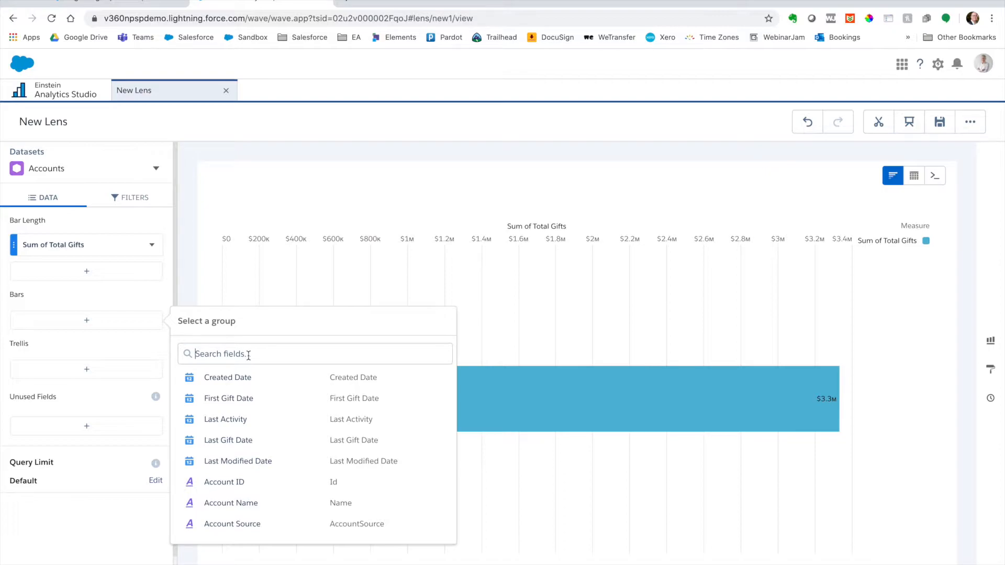
pyautogui.scroll(-6, 258, 425)
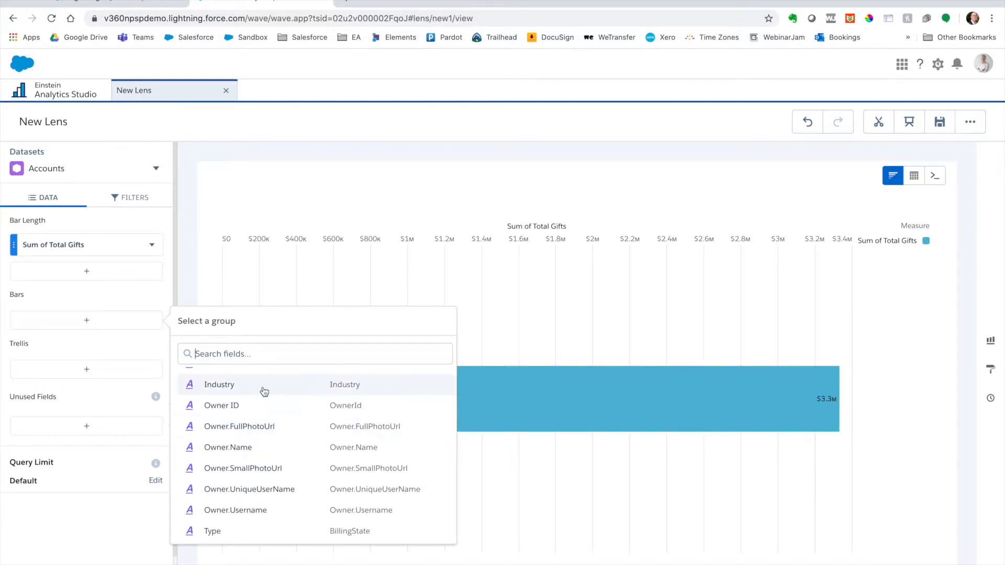
pyautogui.click(263, 390)
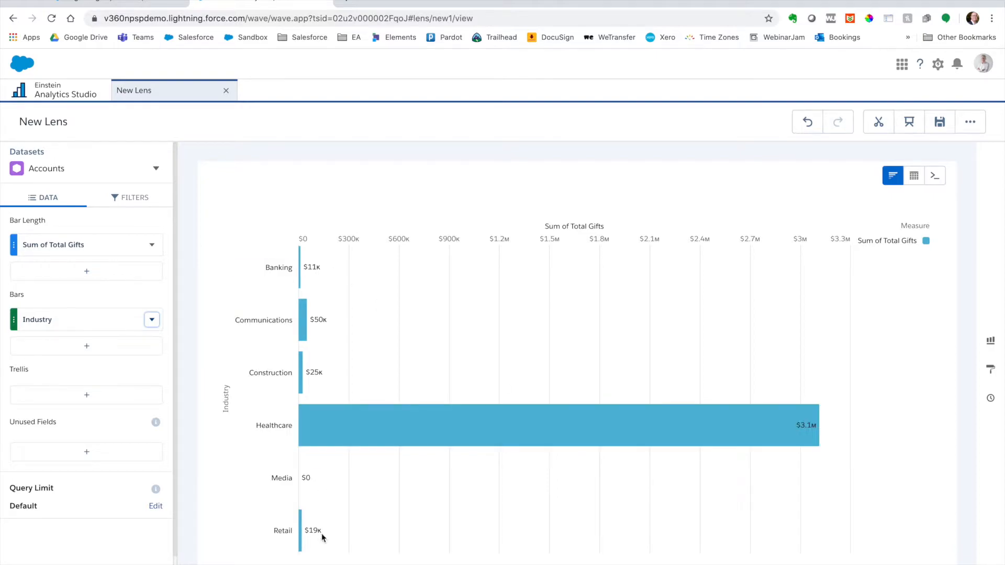
# Step: Sort the chart by Sum of Total Gifts in descending order
pyautogui.click(151, 245)
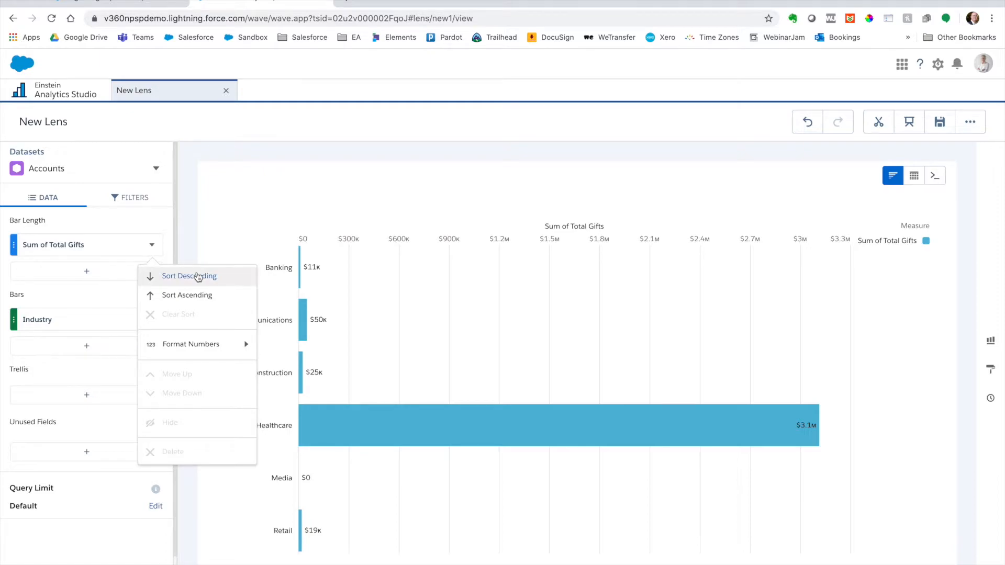
pyautogui.click(198, 276)
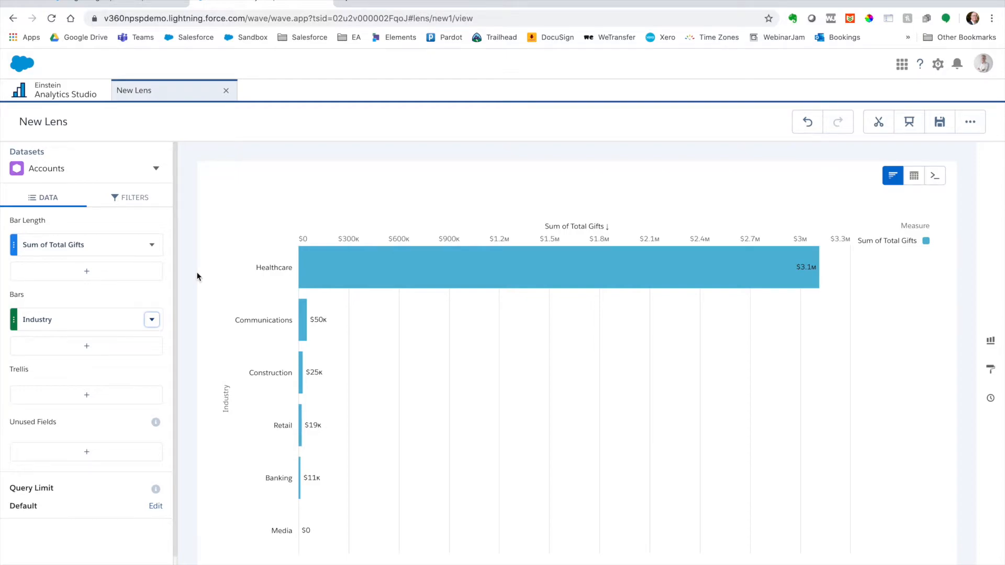
pyautogui.click(151, 321)
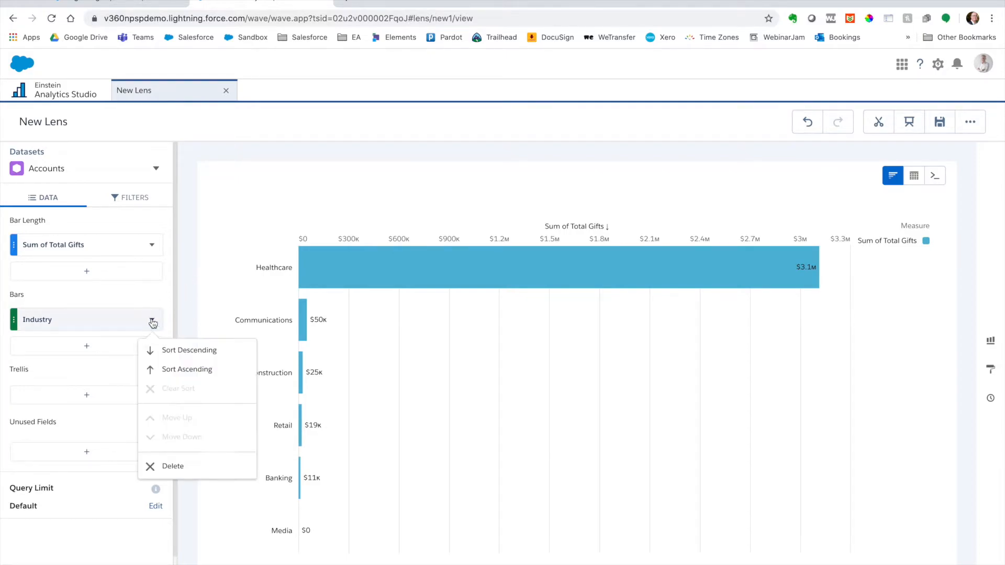
pyautogui.click(145, 293)
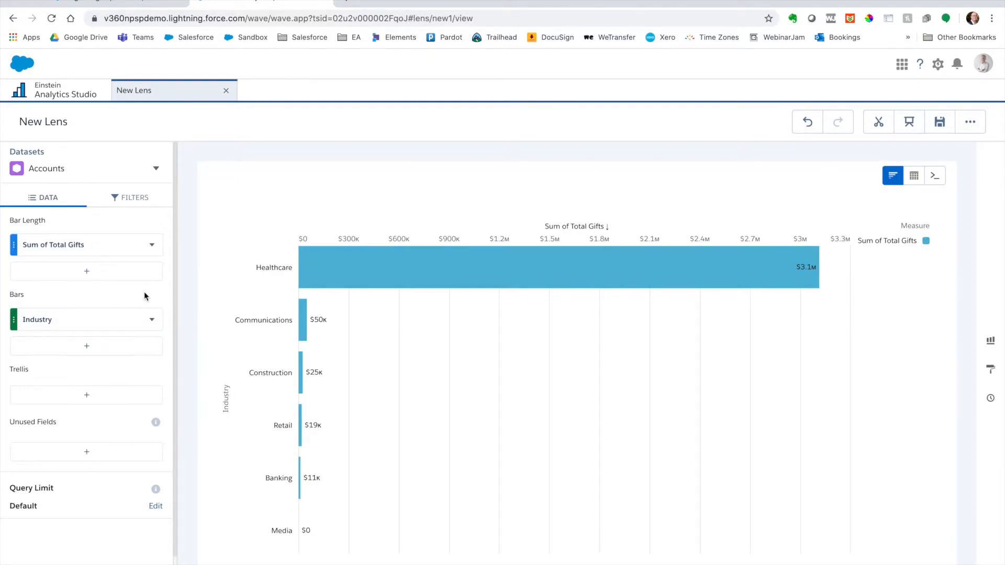
# Step: Replace the Industry grouping of the bars with Last Gift Date by Year-Month
pyautogui.click(52, 319)
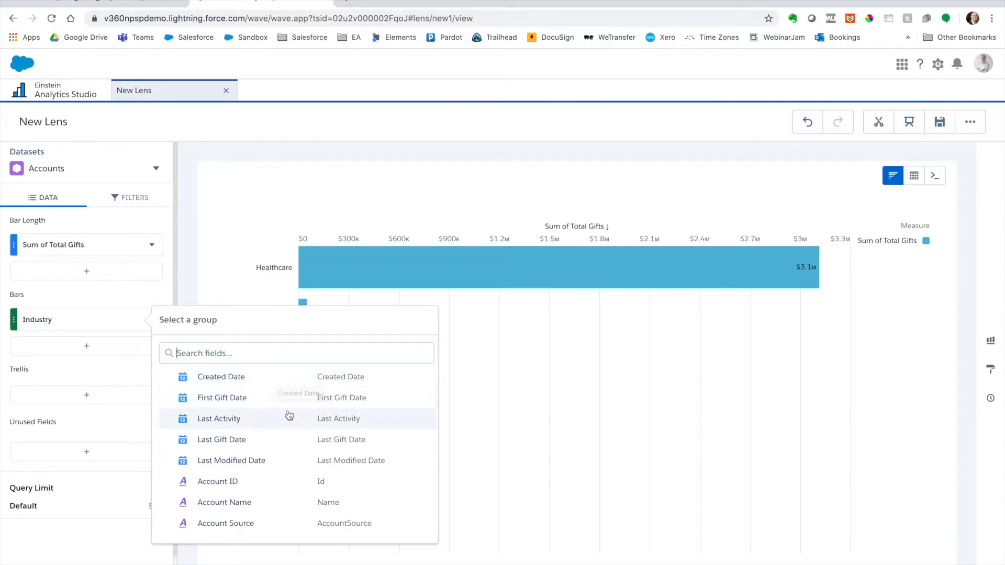
pyautogui.click(288, 440)
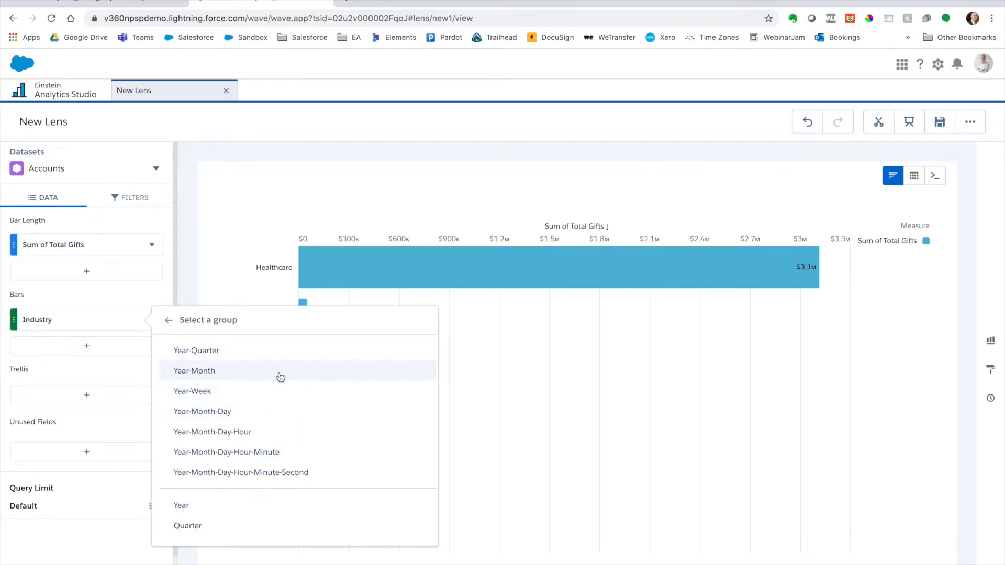
pyautogui.click(278, 372)
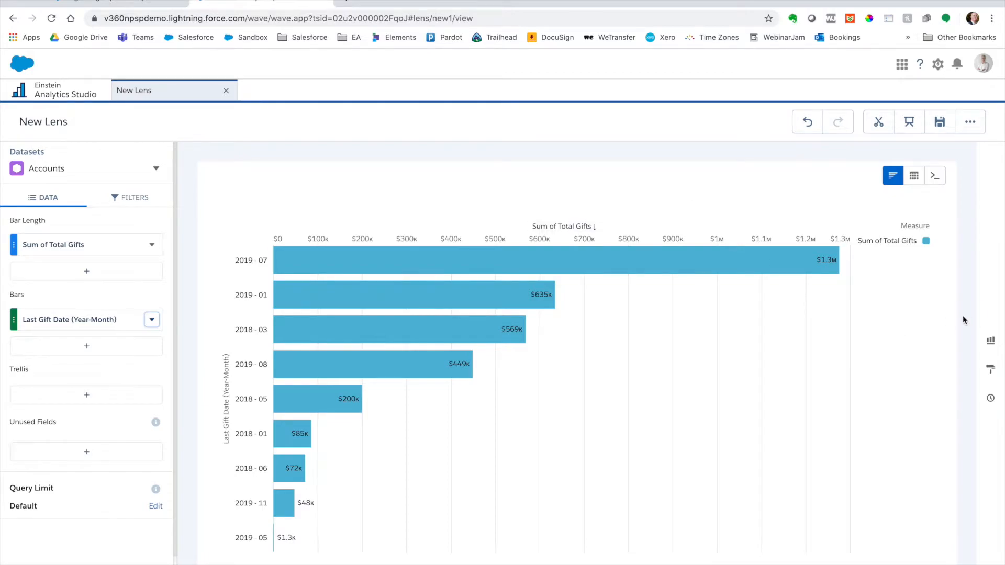
# Step: Change the chart of total gifts by last gift date to a Timeline
pyautogui.click(992, 341)
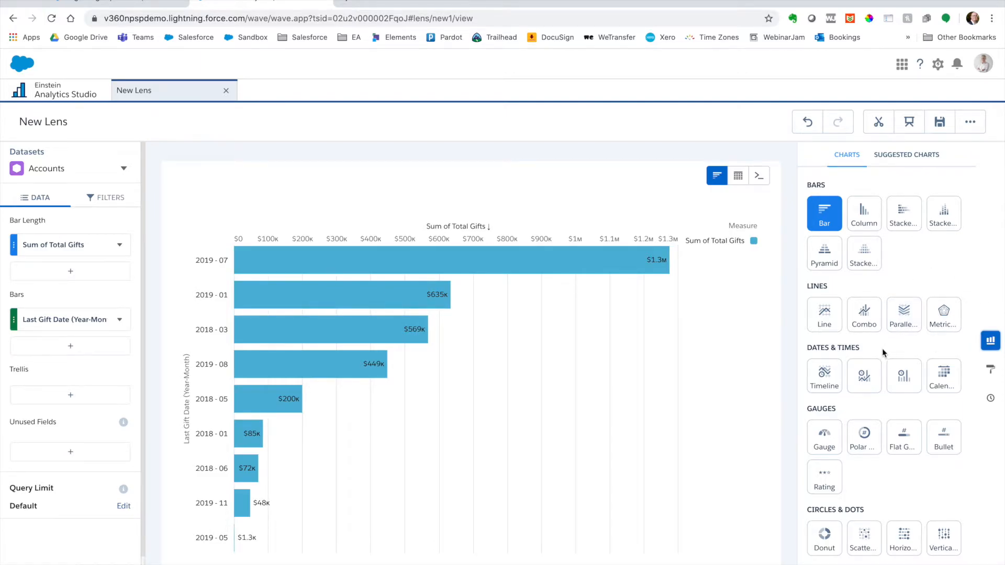
pyautogui.click(825, 375)
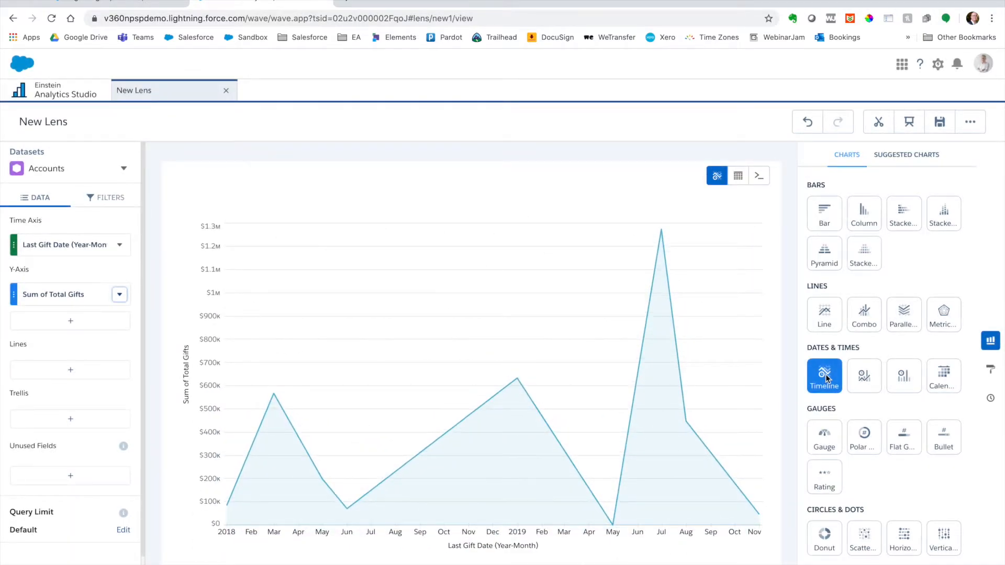
pyautogui.click(990, 344)
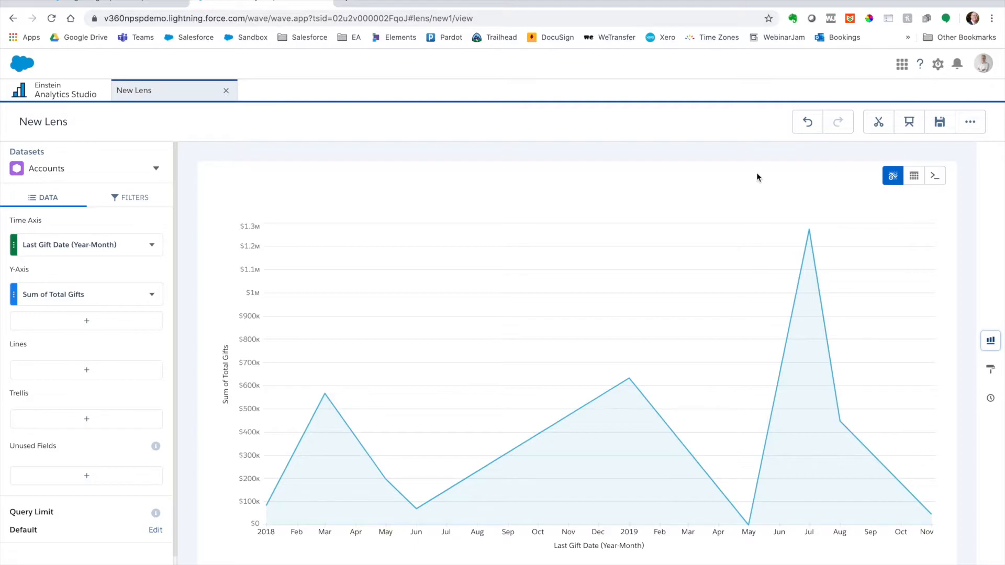
# Step: Save the lens as "Total gifts by last gift date" in My Private App
pyautogui.click(939, 125)
pyautogui.tripleClick(457, 241)
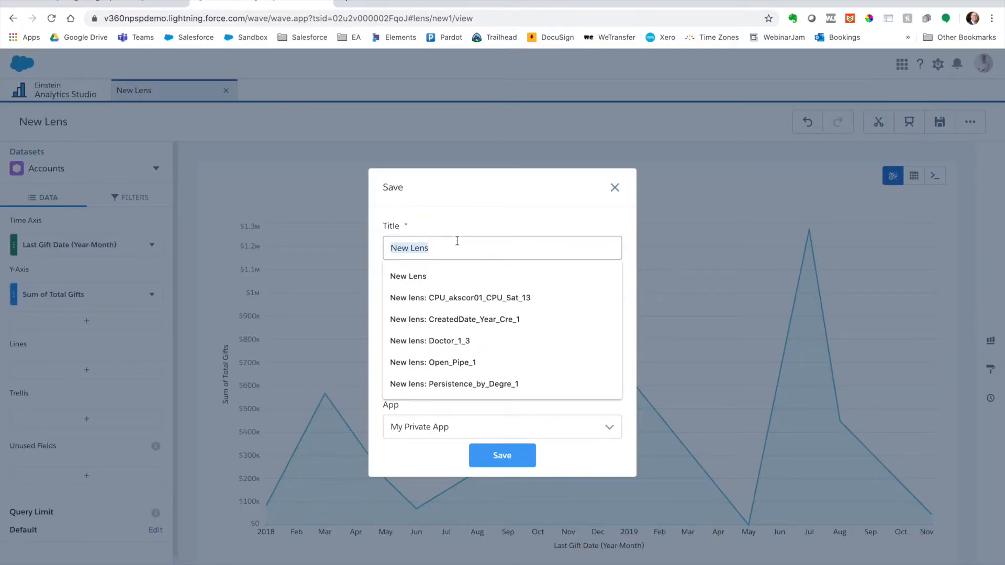
pyautogui.write('L')
pyautogui.press('BackSpace')
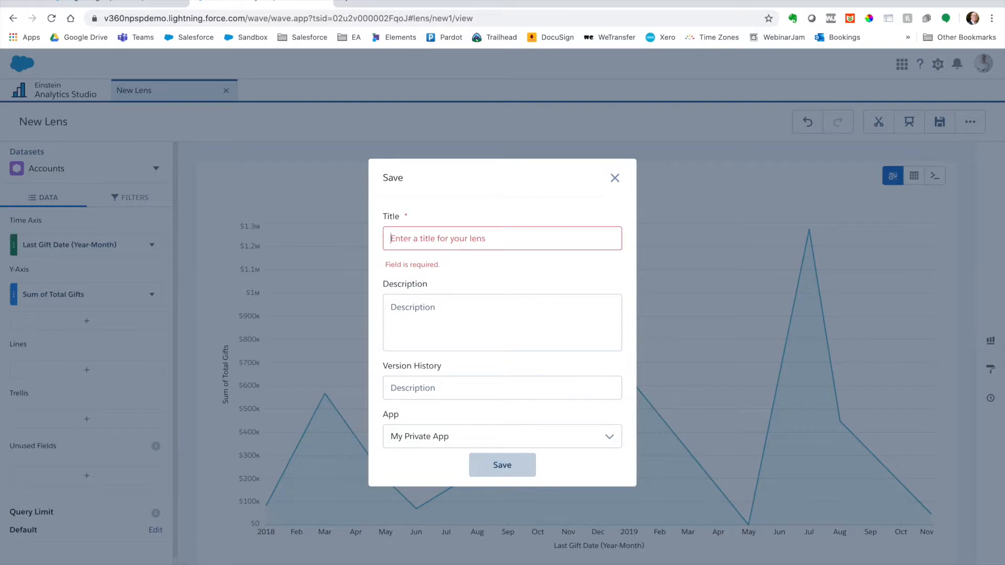
pyautogui.write('Total gif')
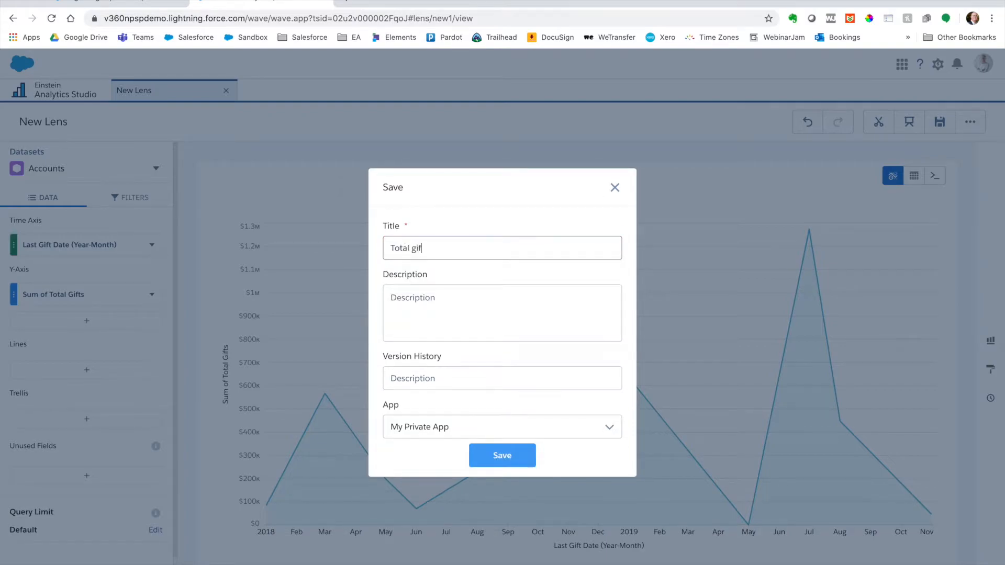
pyautogui.write('ts by last guft date')
pyautogui.click(486, 319)
pyautogui.click(499, 436)
pyautogui.click(485, 459)
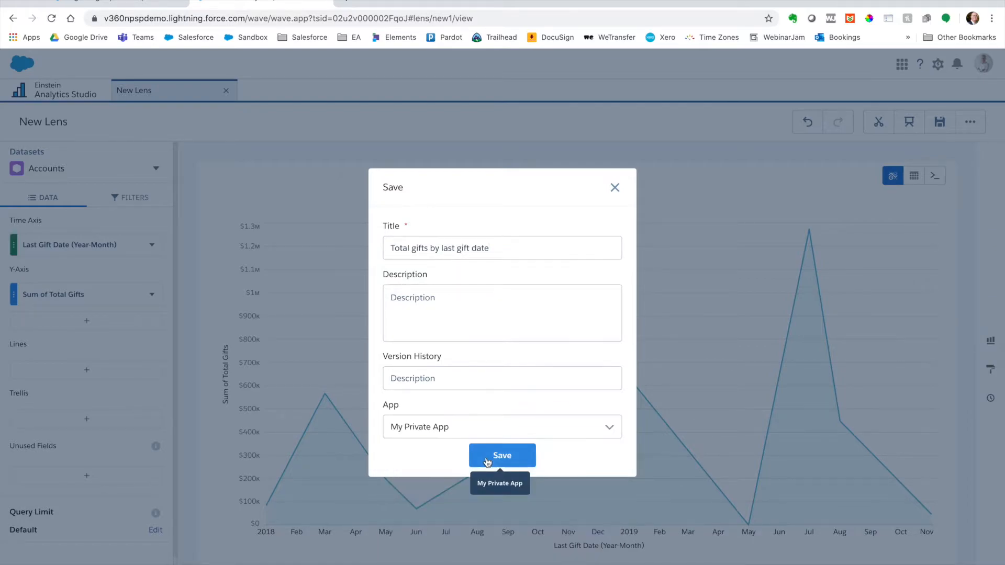
pyautogui.click(508, 458)
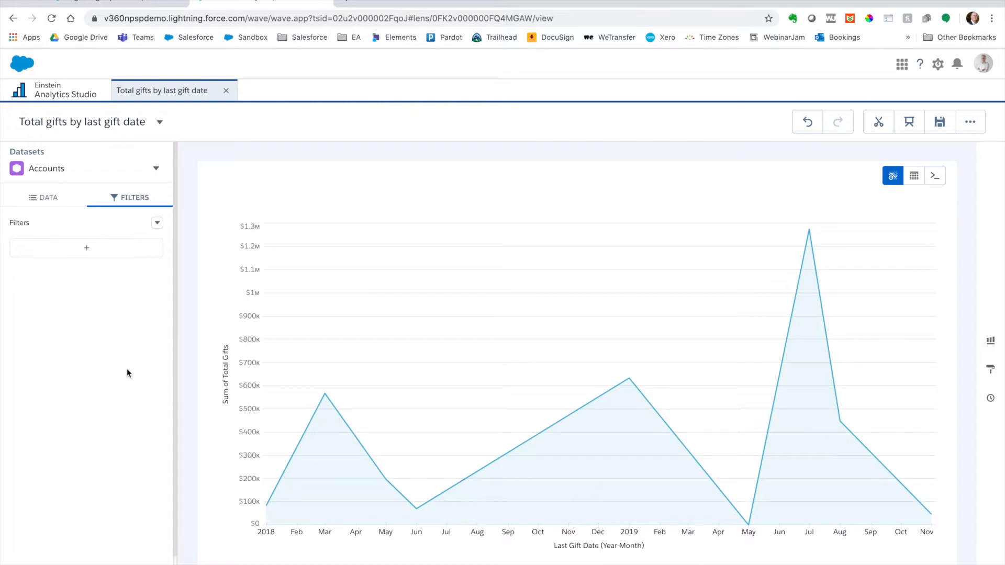
# Step: Add a relative Last Gift Date filter by quarter, running from 6 quarters ago to today
pyautogui.click(115, 255)
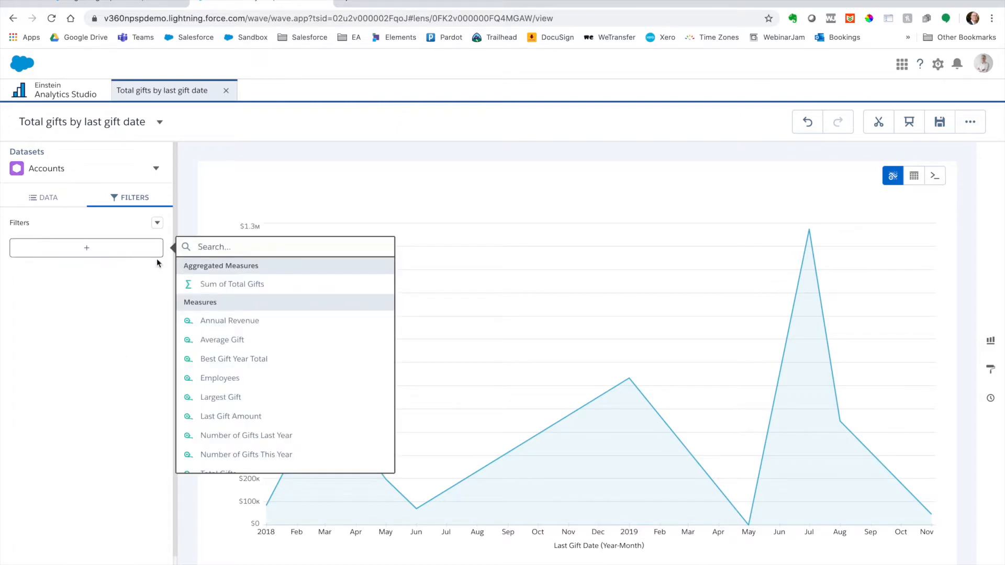
pyautogui.write('date')
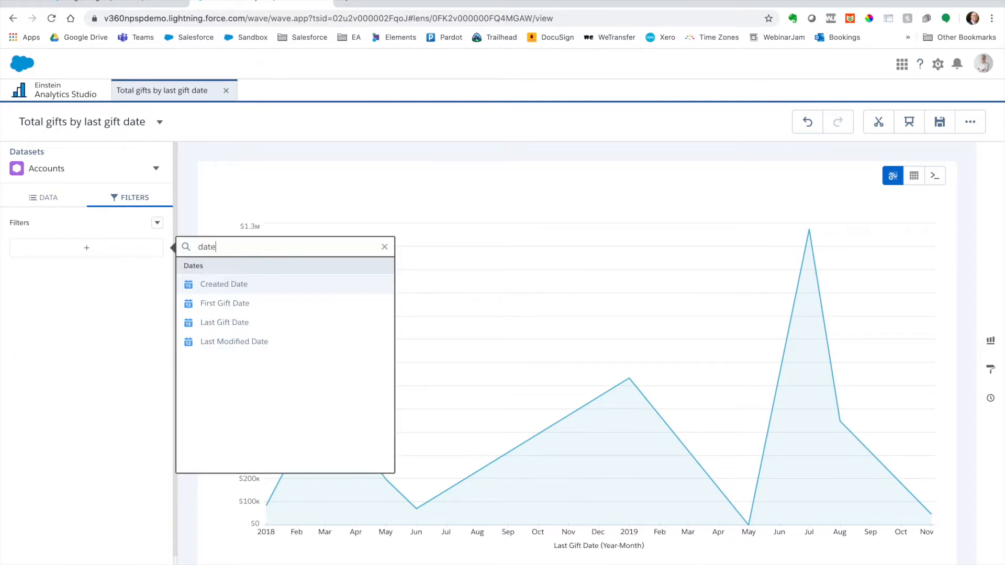
pyautogui.click(261, 323)
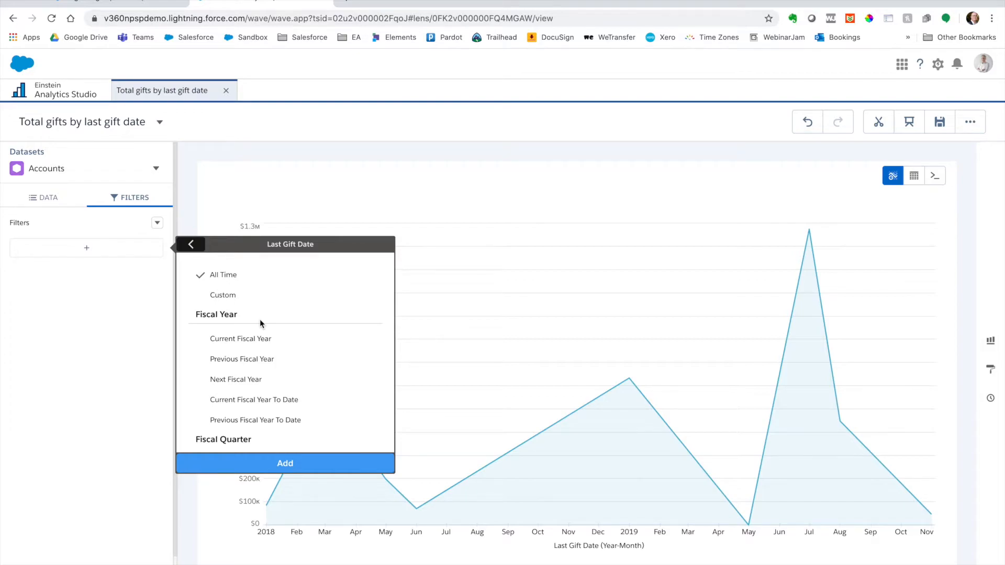
pyautogui.scroll(-8, 276, 356)
pyautogui.scroll(3, 277, 356)
pyautogui.scroll(-5, 277, 355)
pyautogui.scroll(15, 278, 356)
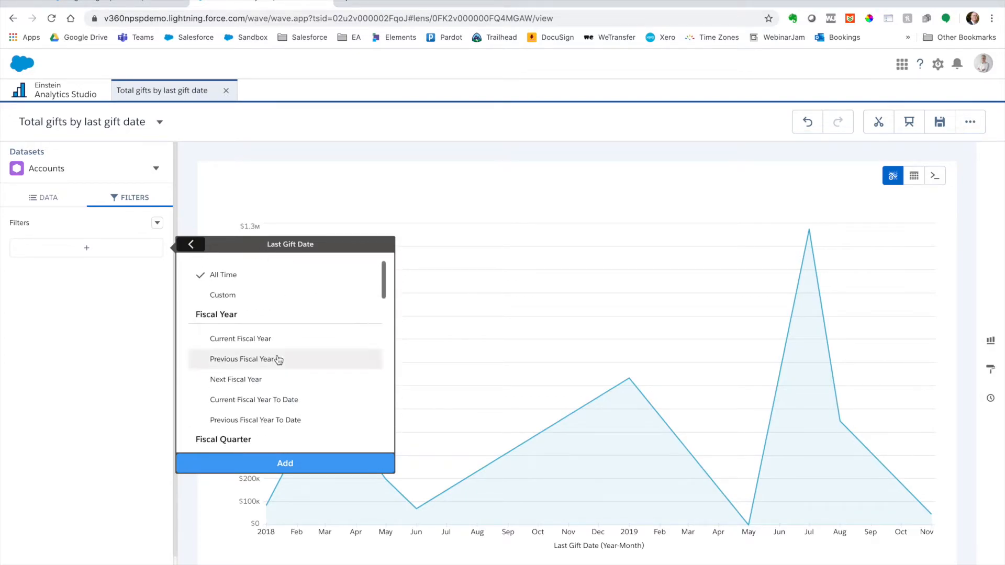
pyautogui.click(264, 296)
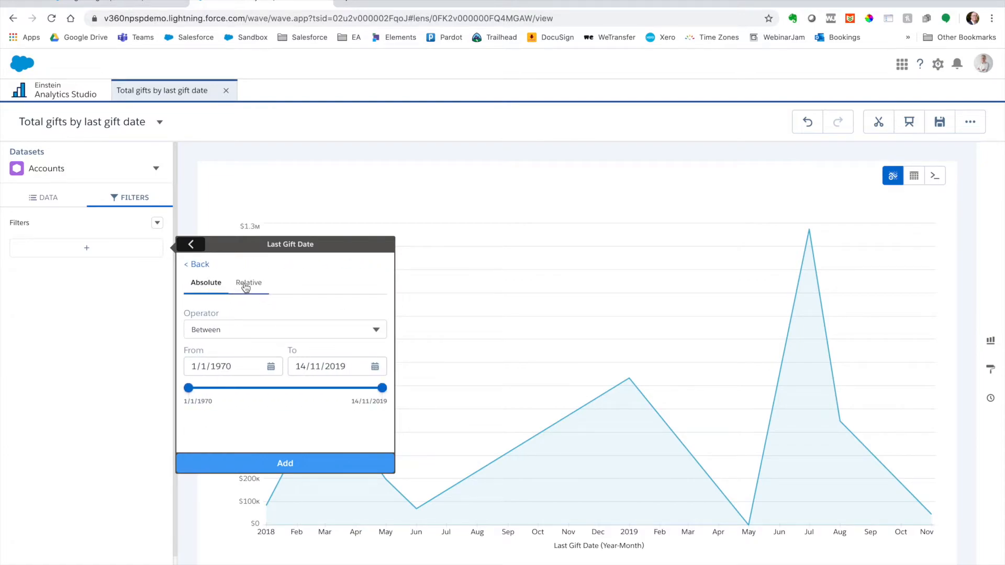
pyautogui.click(244, 287)
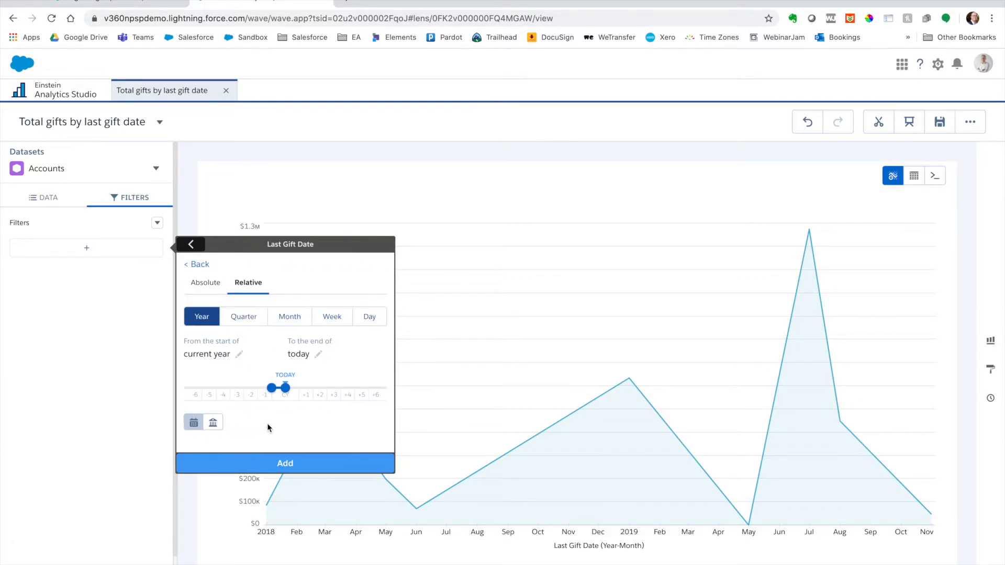
pyautogui.click(255, 316)
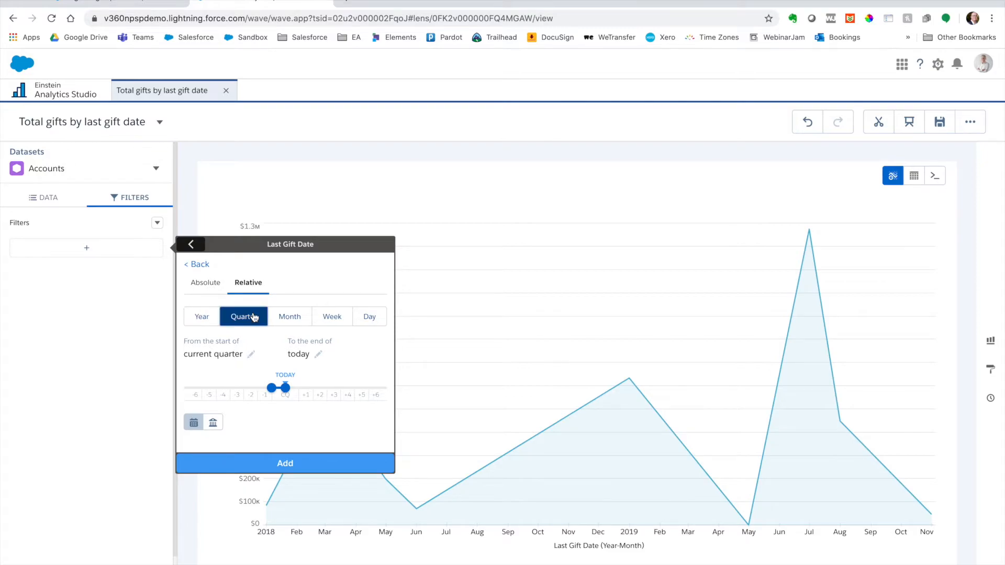
pyautogui.moveTo(271, 392); pyautogui.dragTo(188, 388)
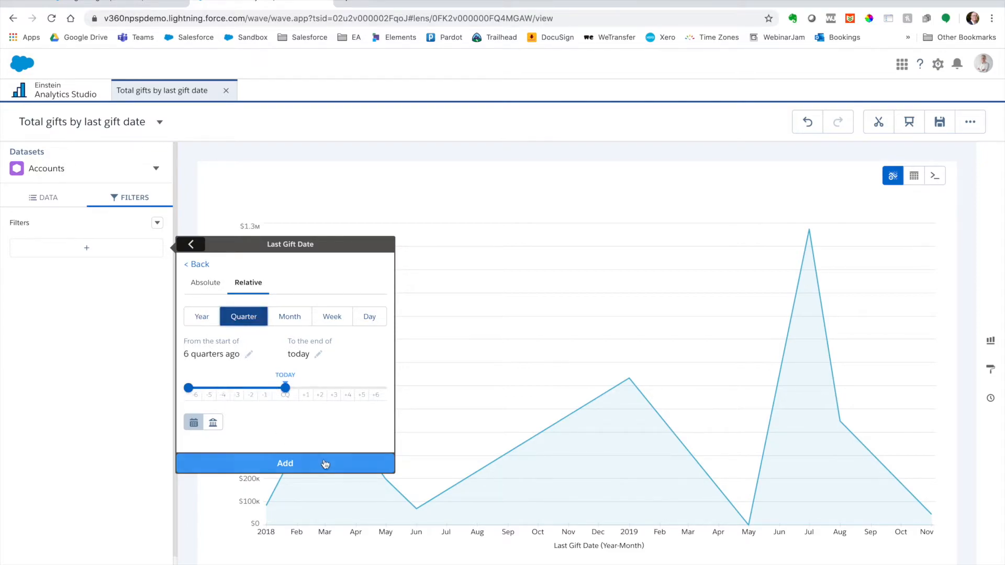
pyautogui.click(341, 465)
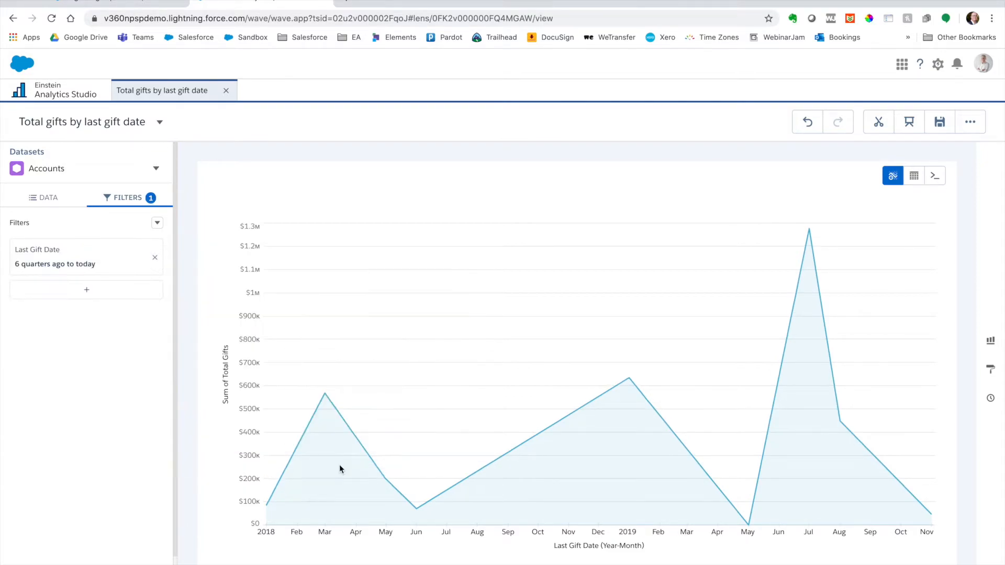
# Step: Try grouping the time axis by Year-Week and Year-Month-Day, and return it to Year-Month
pyautogui.click(46, 197)
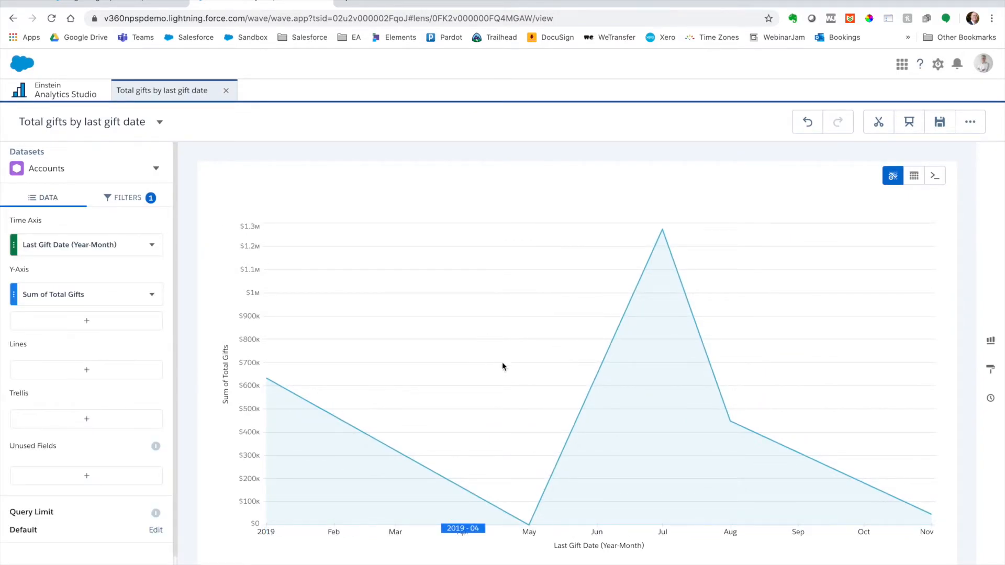
pyautogui.click(92, 250)
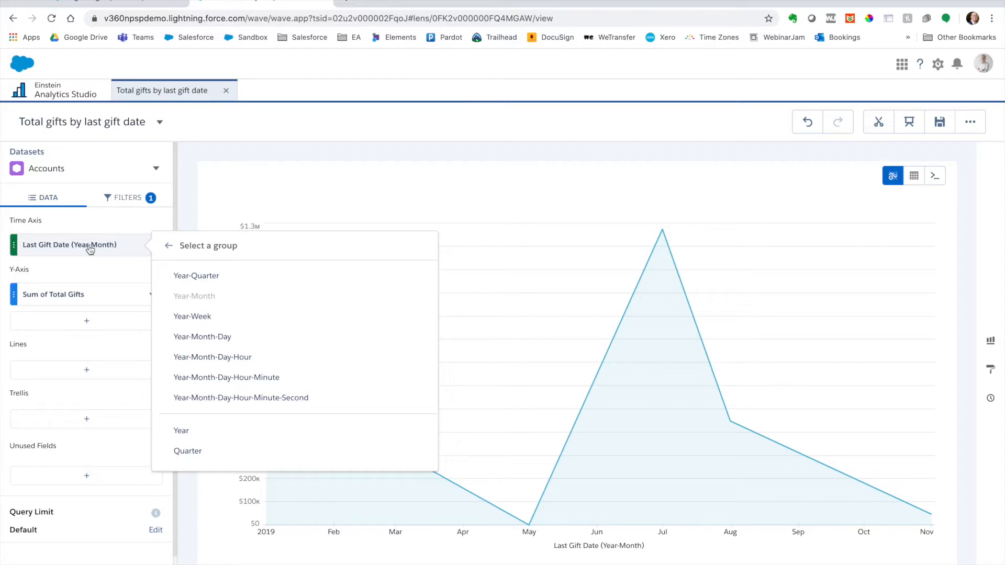
pyautogui.click(209, 318)
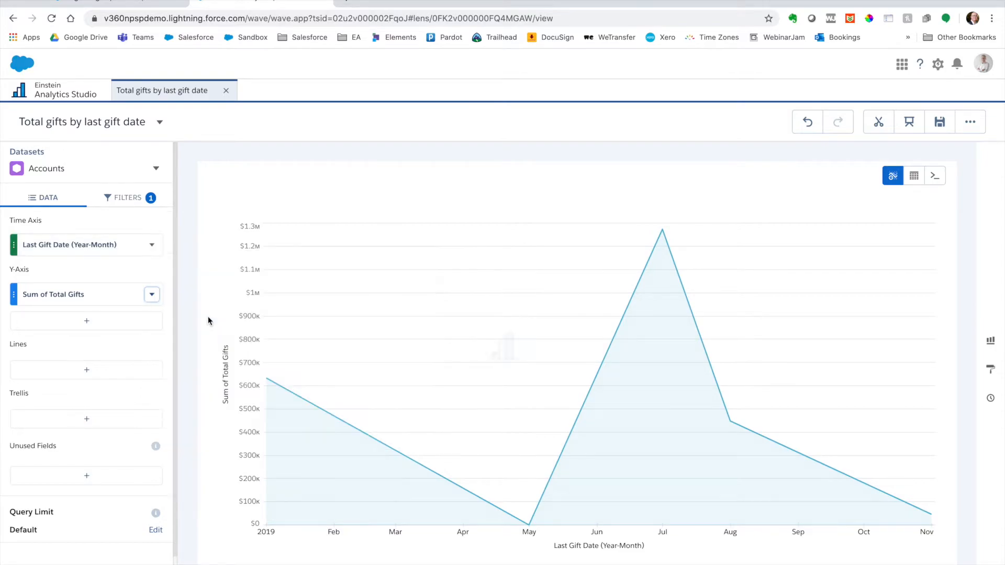
pyautogui.click(87, 247)
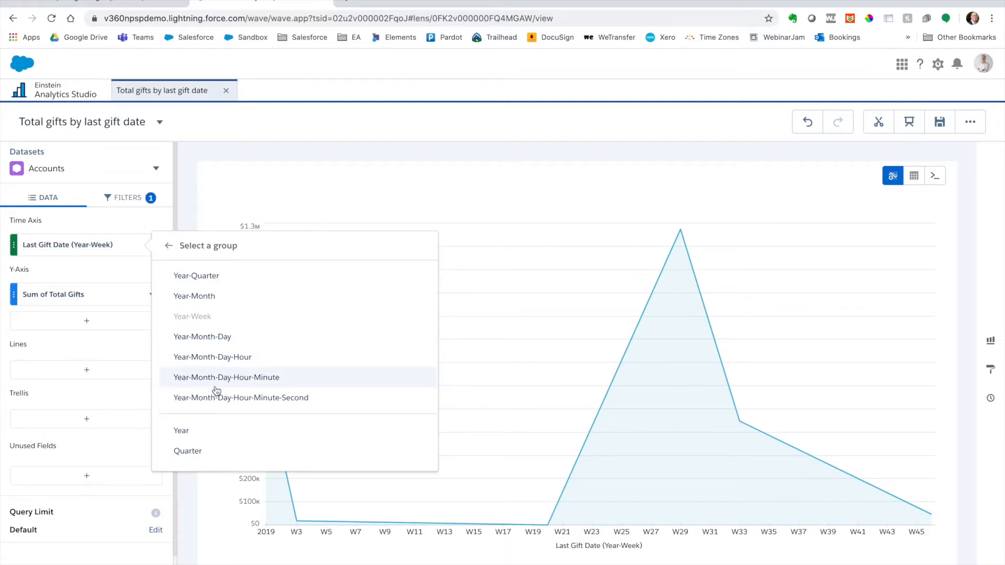
pyautogui.click(241, 338)
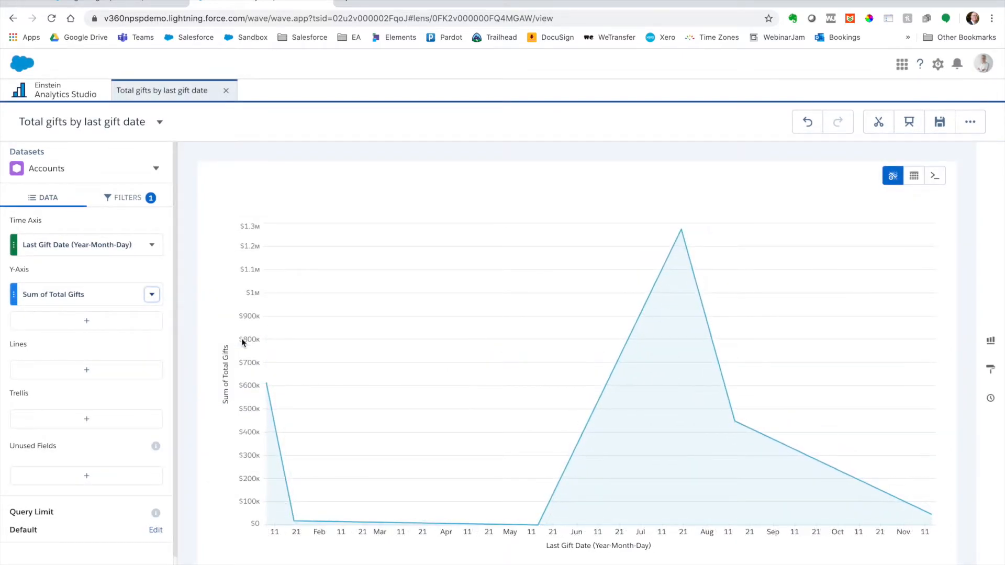
pyautogui.click(105, 244)
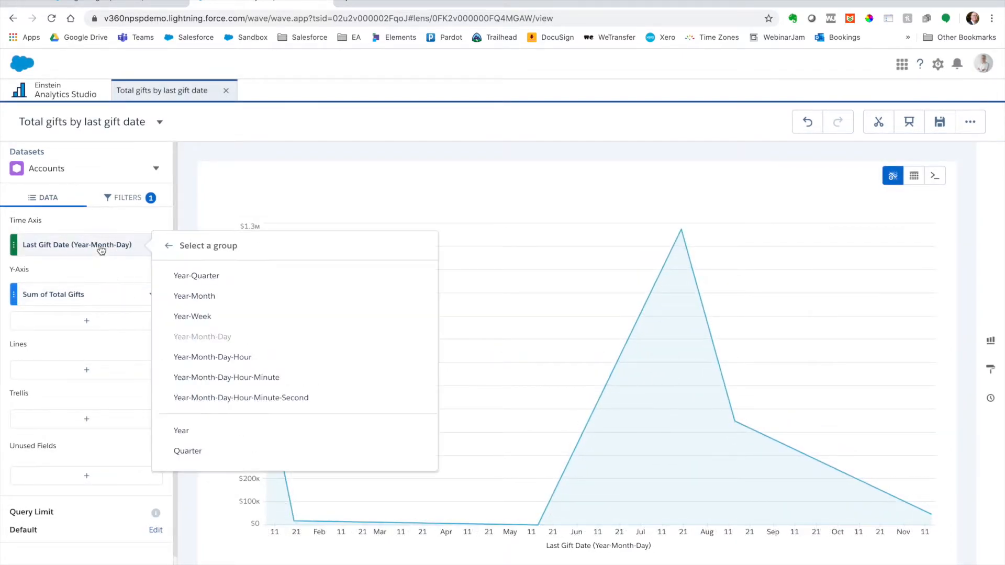
pyautogui.click(186, 297)
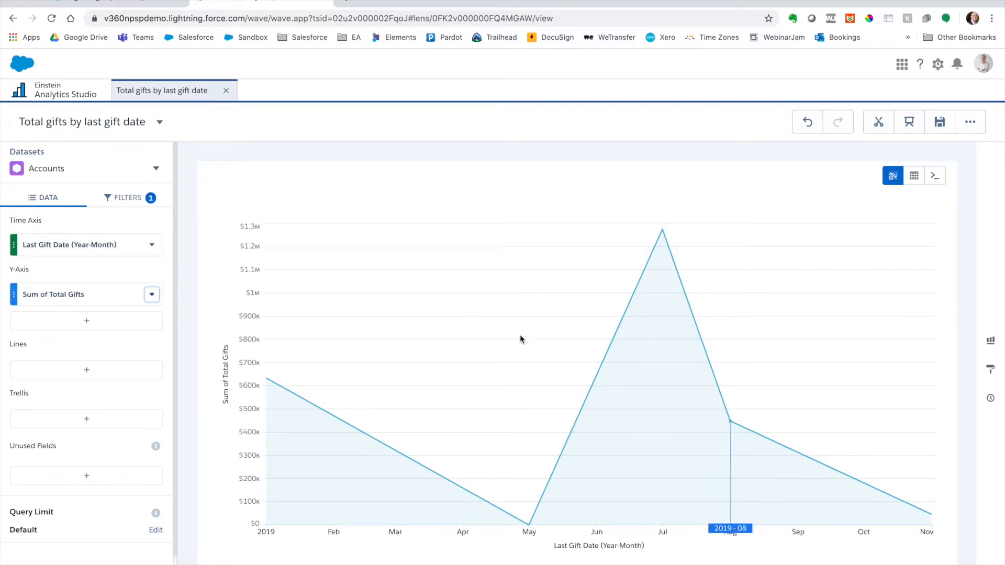
# Step: Review the lens's Last Gift Date filter and save the lens
pyautogui.click(119, 200)
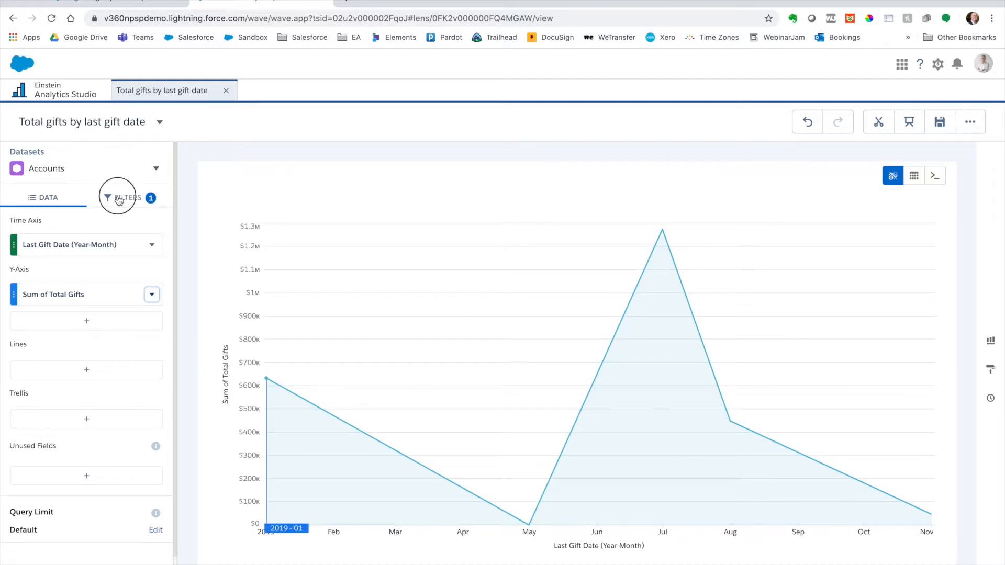
pyautogui.click(46, 199)
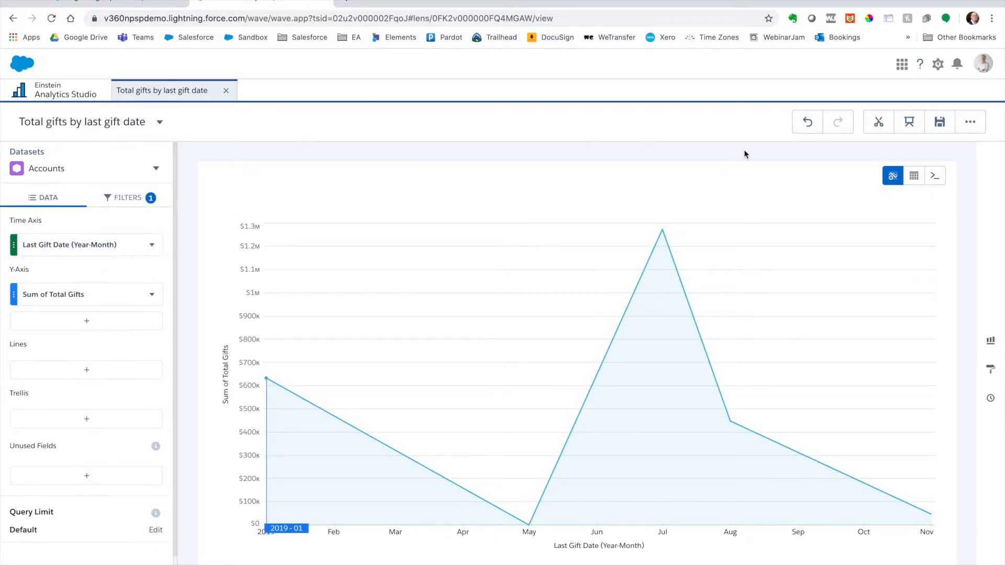
pyautogui.click(940, 124)
pyautogui.click(507, 455)
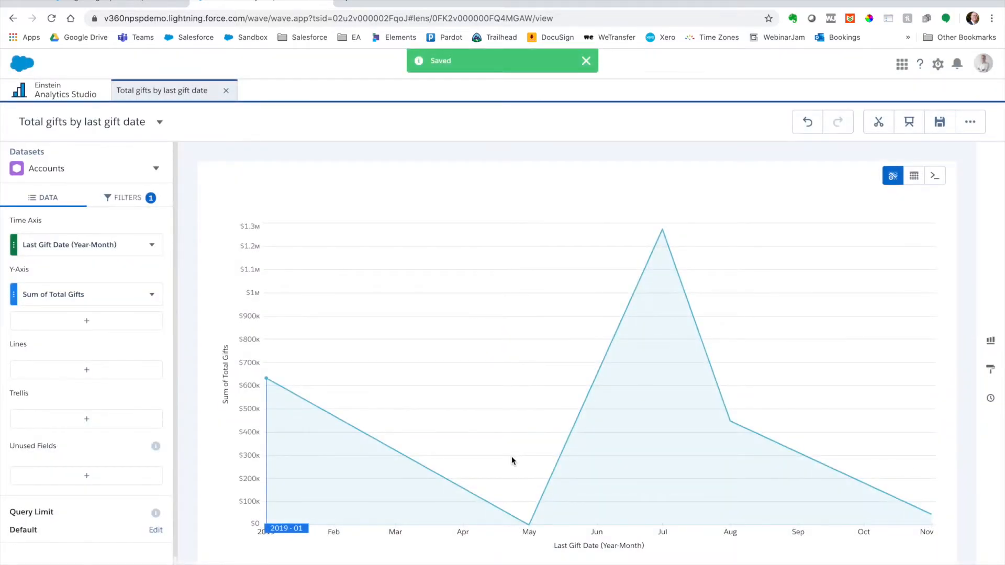
# Step: Try the time bar, Timeline and horizontal Bar chart types on the lens
pyautogui.click(996, 345)
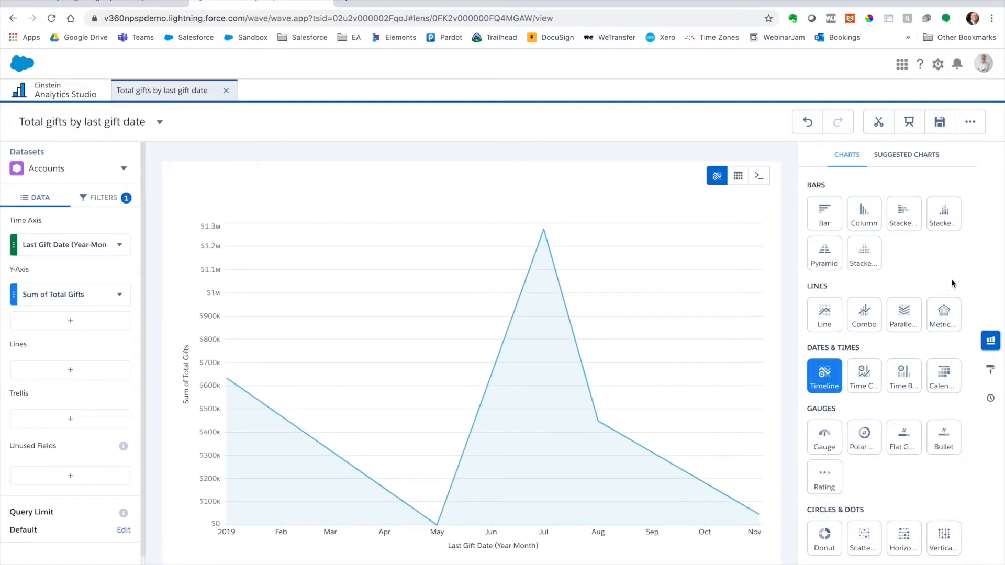
pyautogui.click(909, 372)
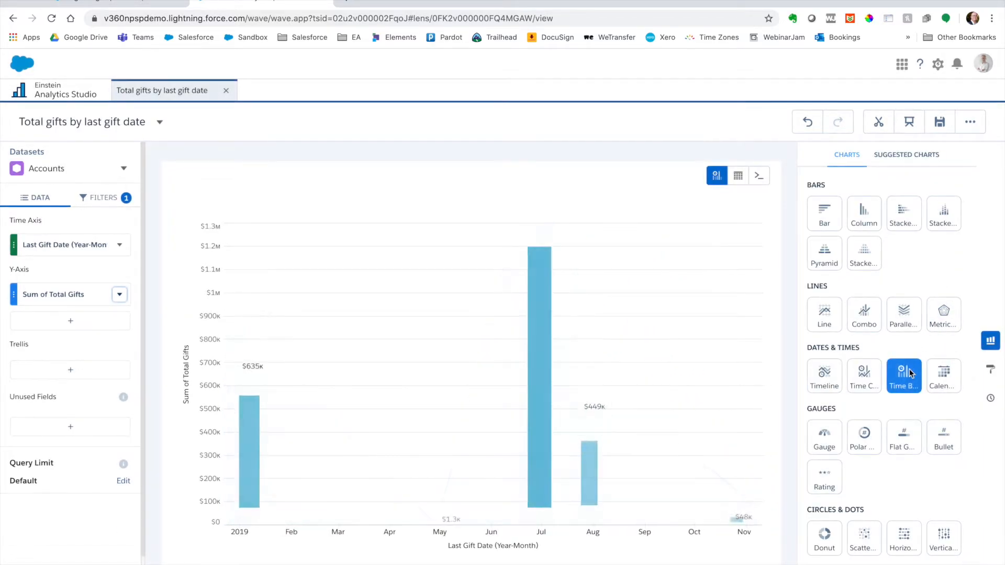
pyautogui.click(834, 386)
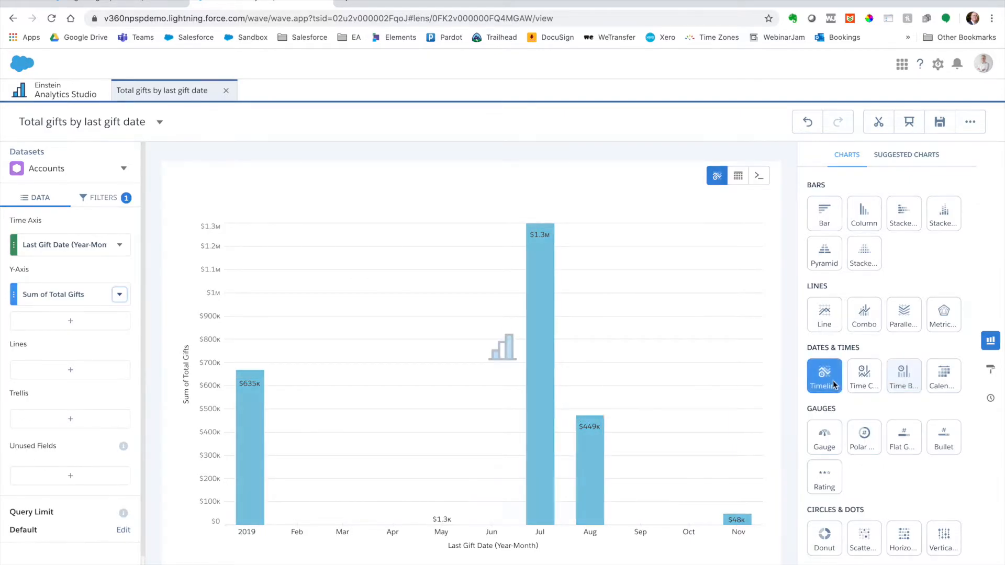
pyautogui.click(827, 217)
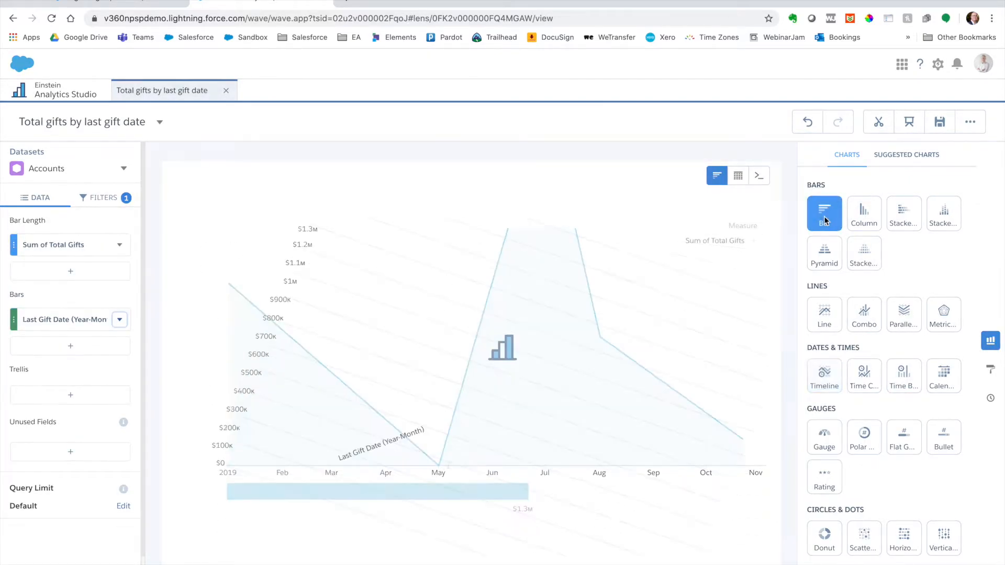
# Step: Change the chart type to Column and browse the remaining chart types
pyautogui.click(870, 220)
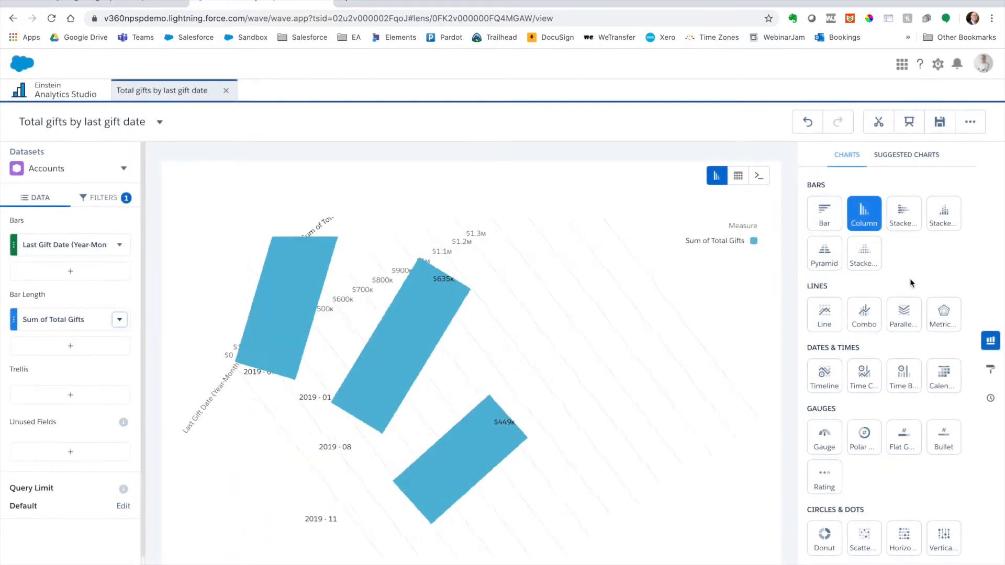
pyautogui.scroll(-2, 910, 309)
pyautogui.scroll(-1, 917, 306)
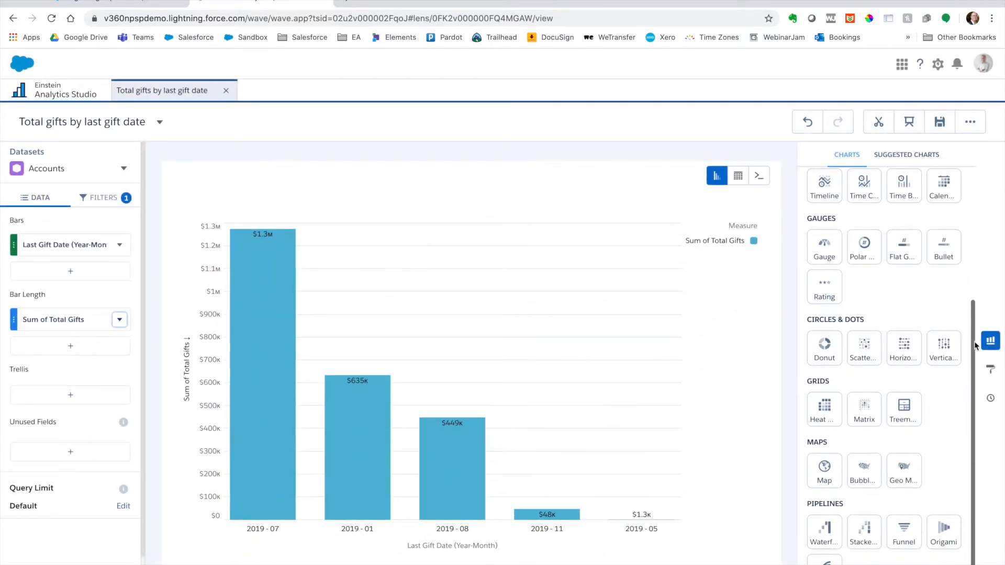
# Step: Examine the column chart's formatting properties and the fields available for conditional formatting
pyautogui.click(990, 369)
pyautogui.scroll(-2, 936, 354)
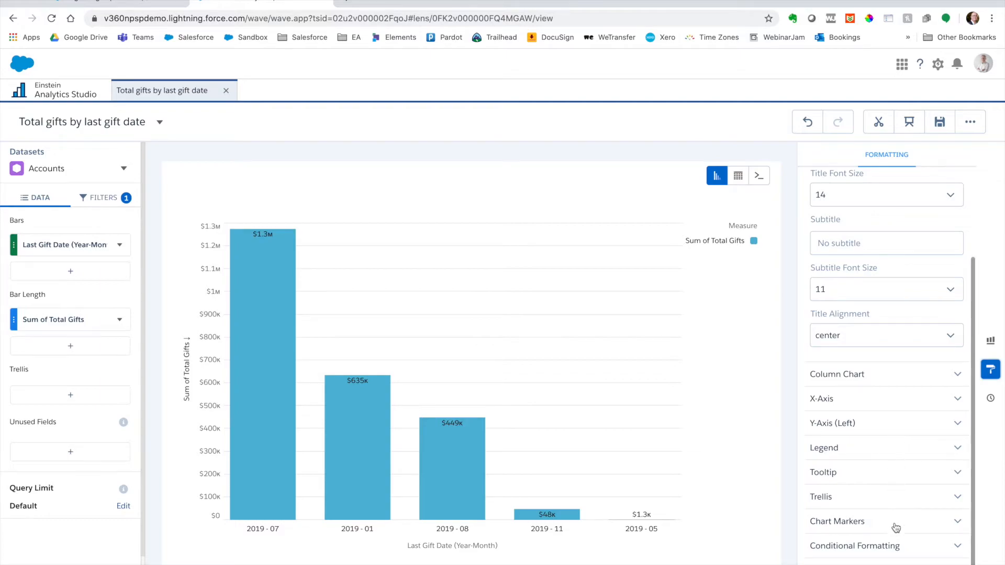
pyautogui.click(889, 546)
pyautogui.scroll(-2, 889, 496)
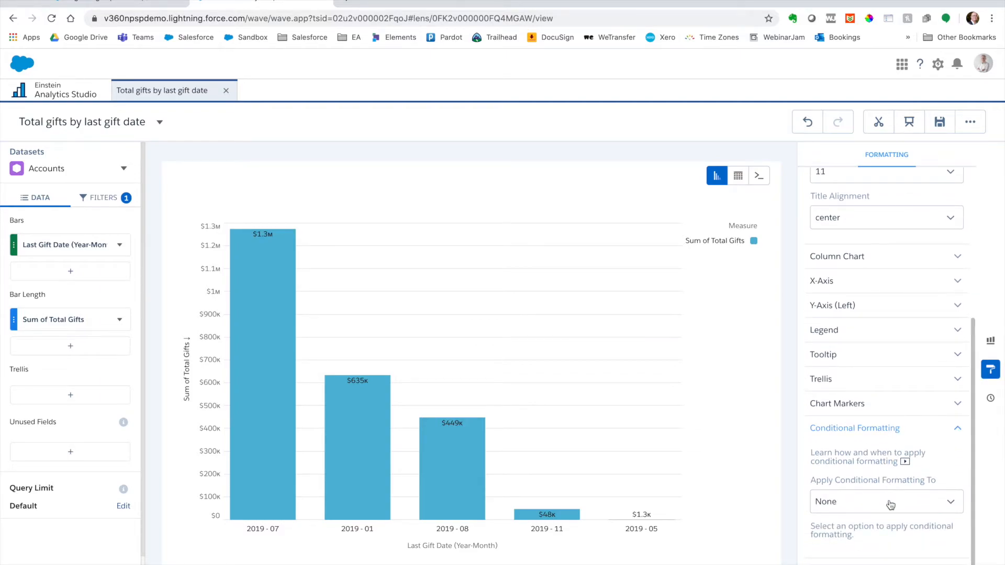
pyautogui.click(889, 502)
pyautogui.click(963, 464)
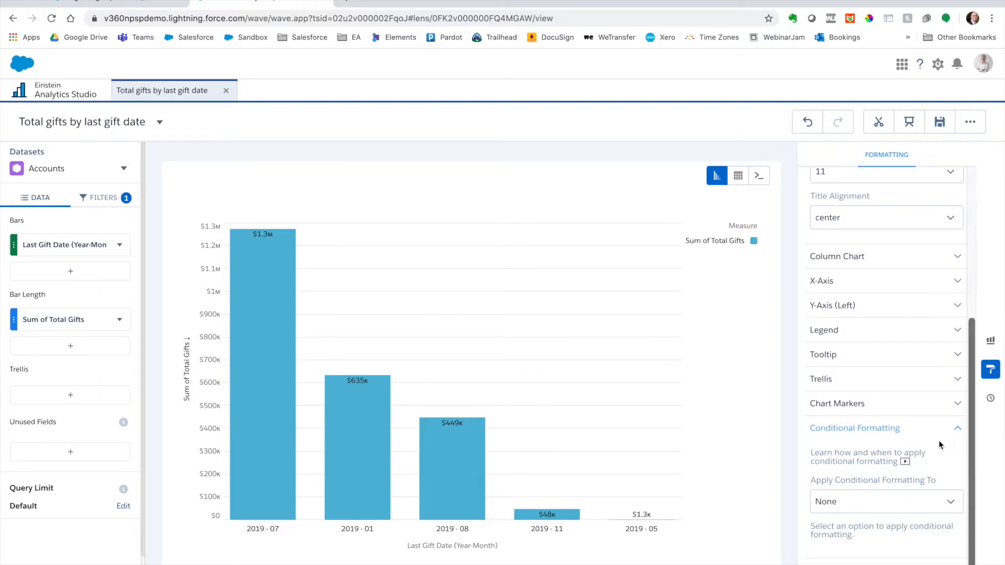
# Step: Hide the column chart's legend in its formatting properties
pyautogui.click(876, 329)
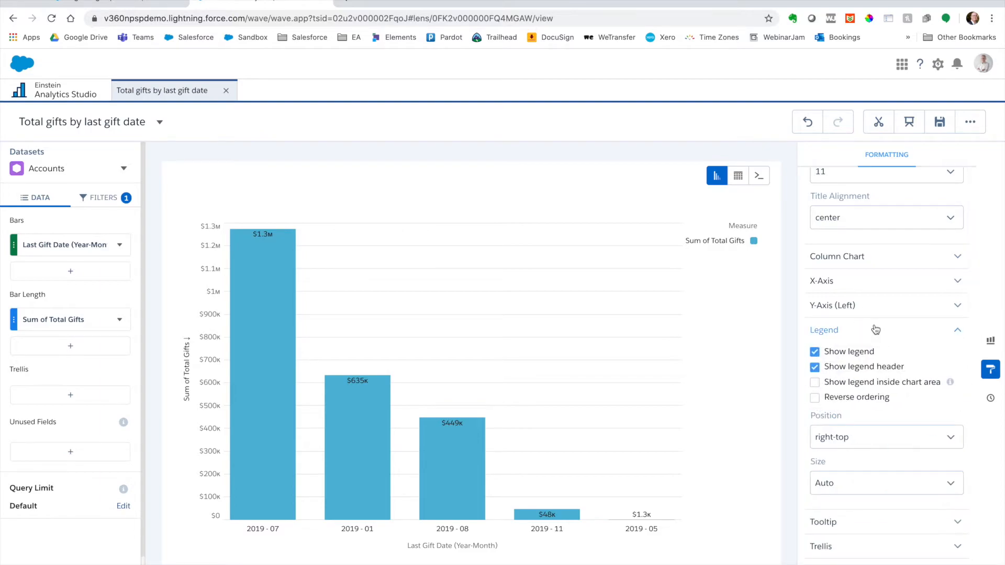
pyautogui.click(867, 354)
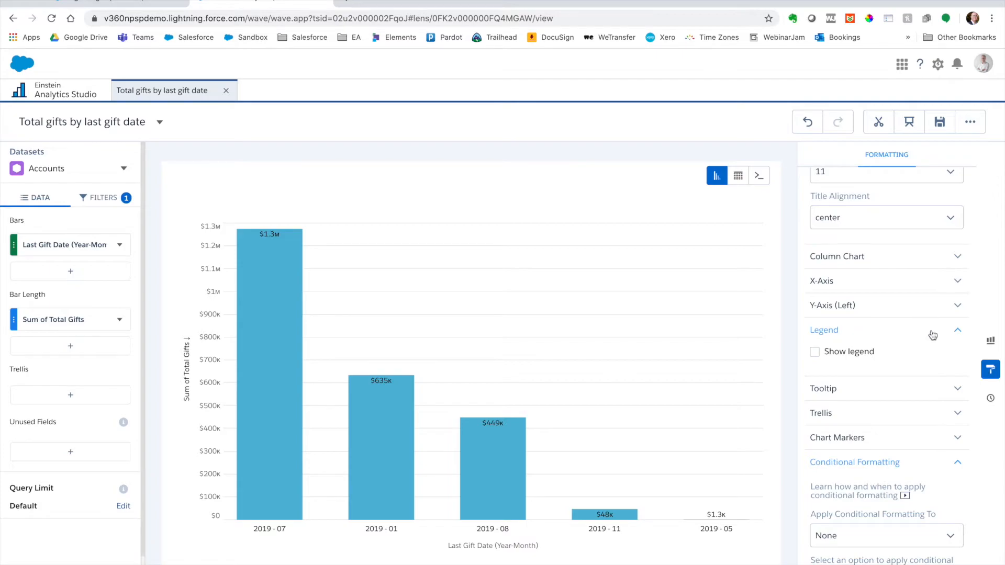
pyautogui.click(958, 331)
pyautogui.scroll(5, 920, 335)
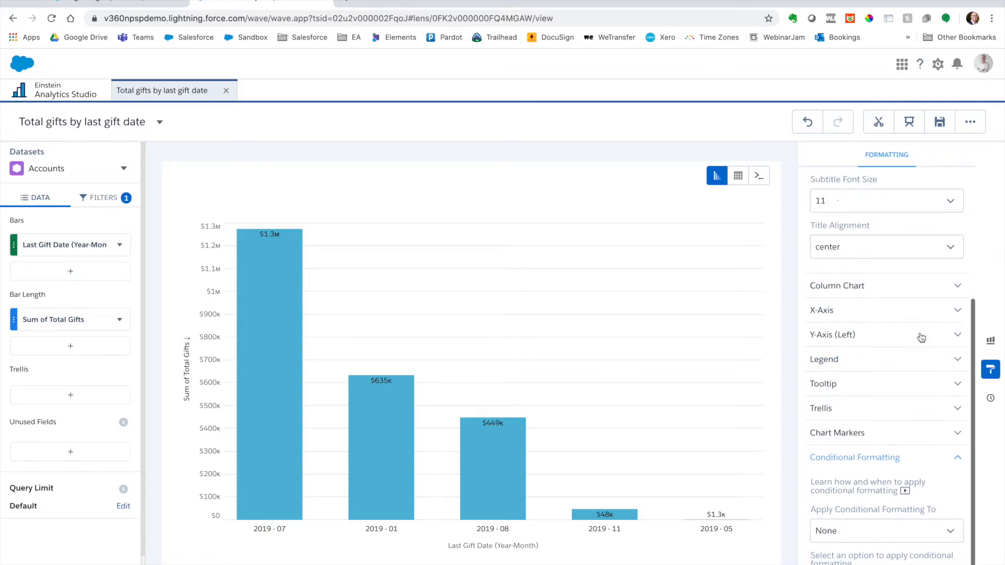
pyautogui.scroll(-2, 920, 337)
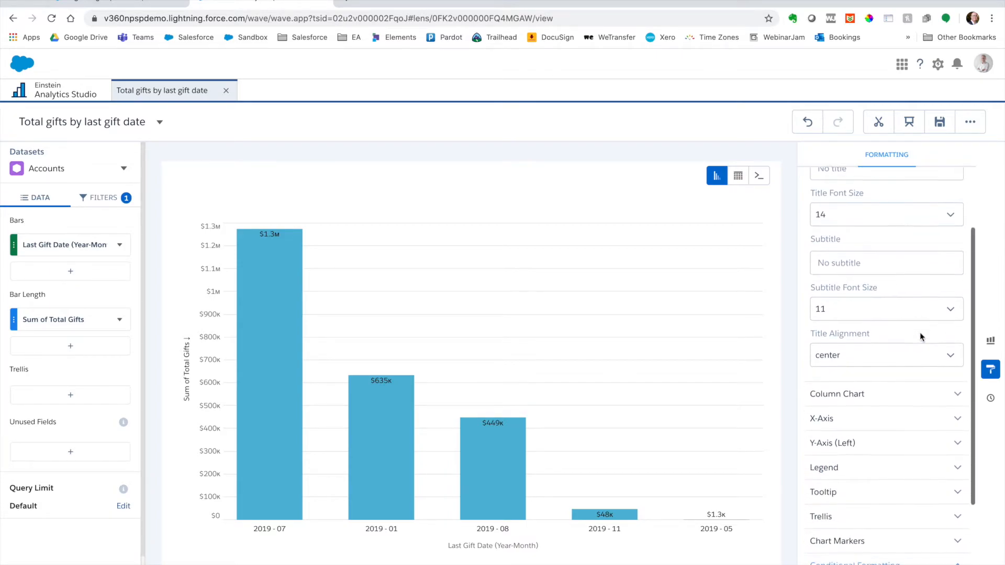
pyautogui.scroll(2, 920, 336)
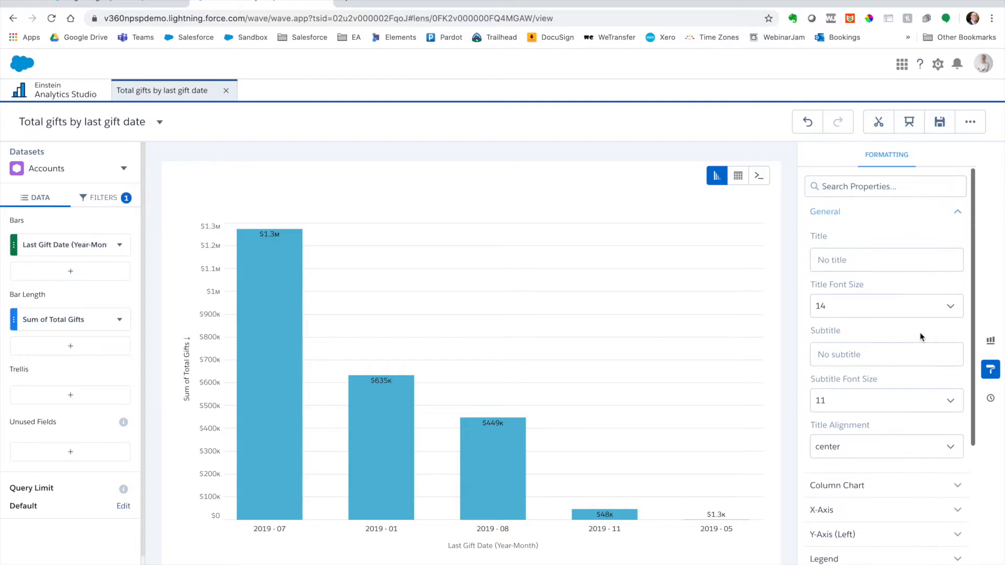
# Step: Change the chart type back to the time bar chart and save the lens
pyautogui.click(990, 341)
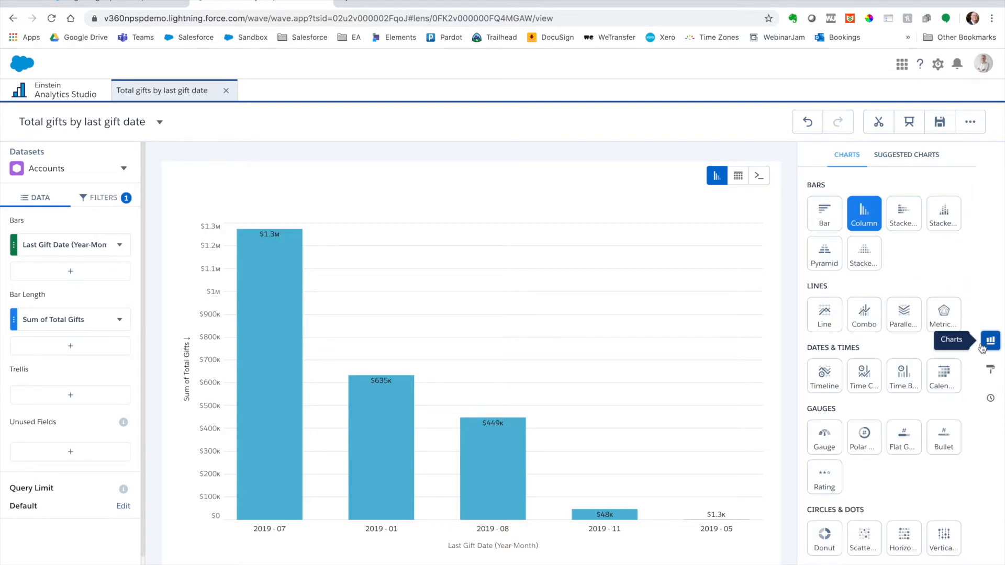
pyautogui.click(903, 376)
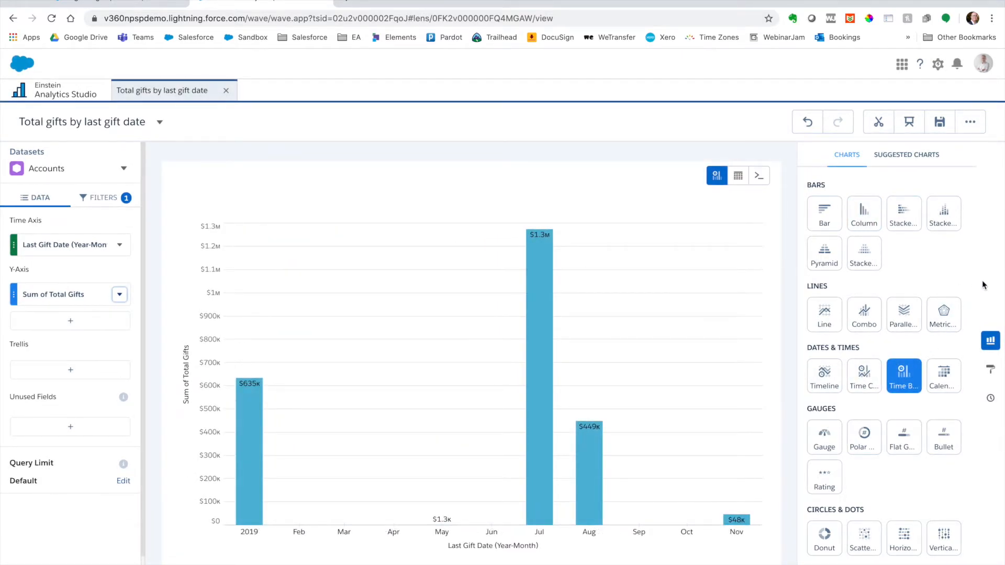
pyautogui.click(990, 341)
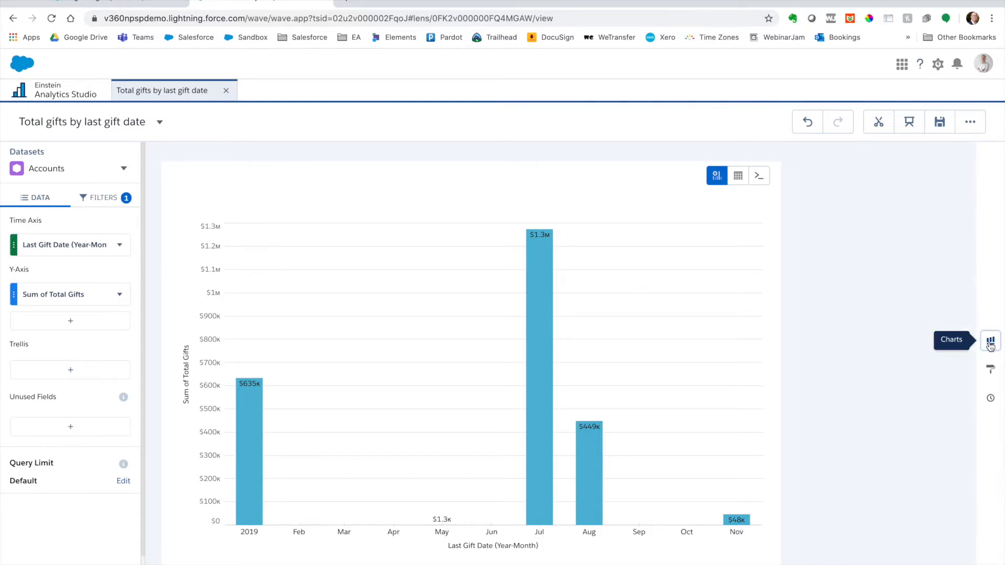
pyautogui.click(939, 122)
pyautogui.click(505, 457)
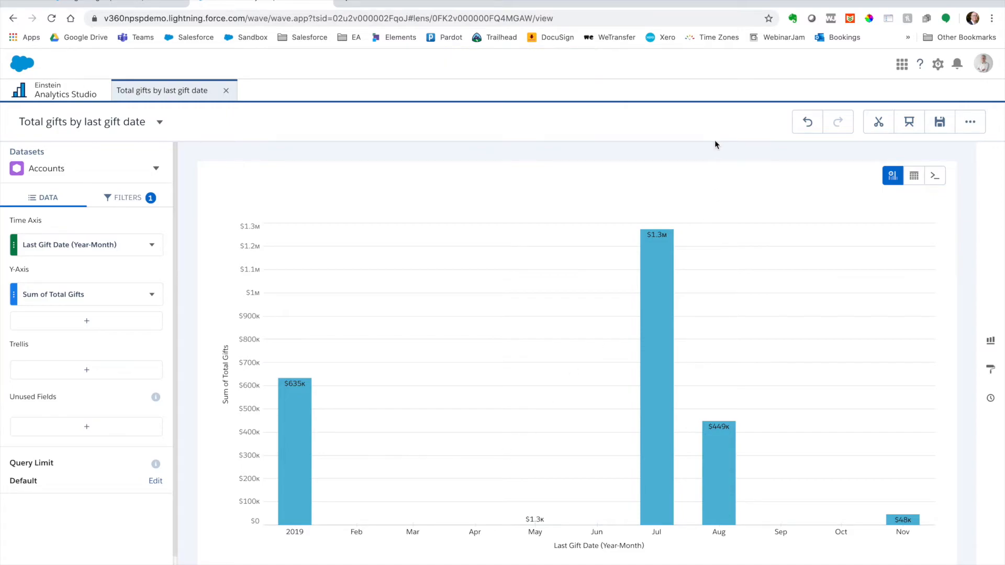
# Step: Review the lens's sharing options, including feed posting, download formats and the sharing URL
pyautogui.click(964, 124)
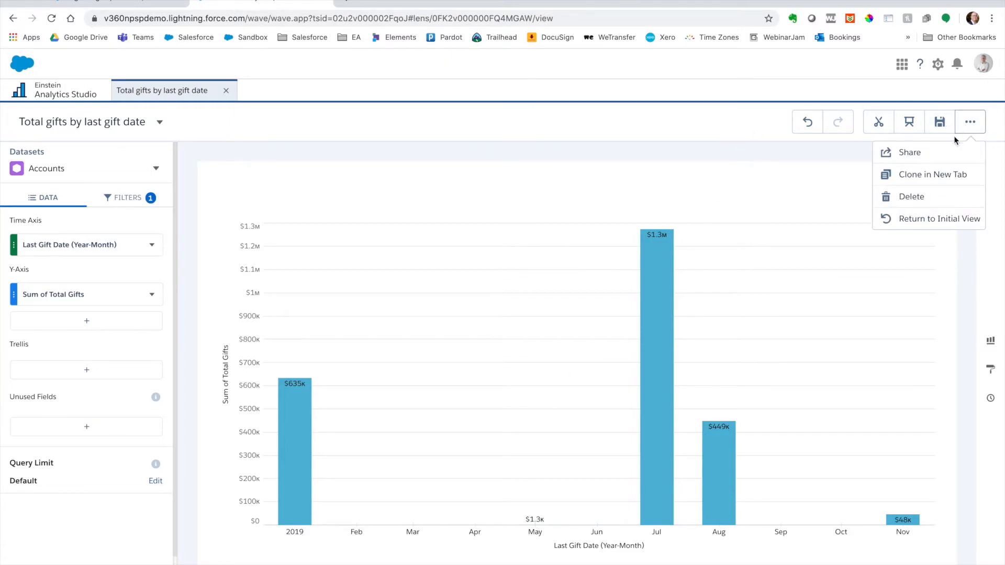
pyautogui.click(950, 152)
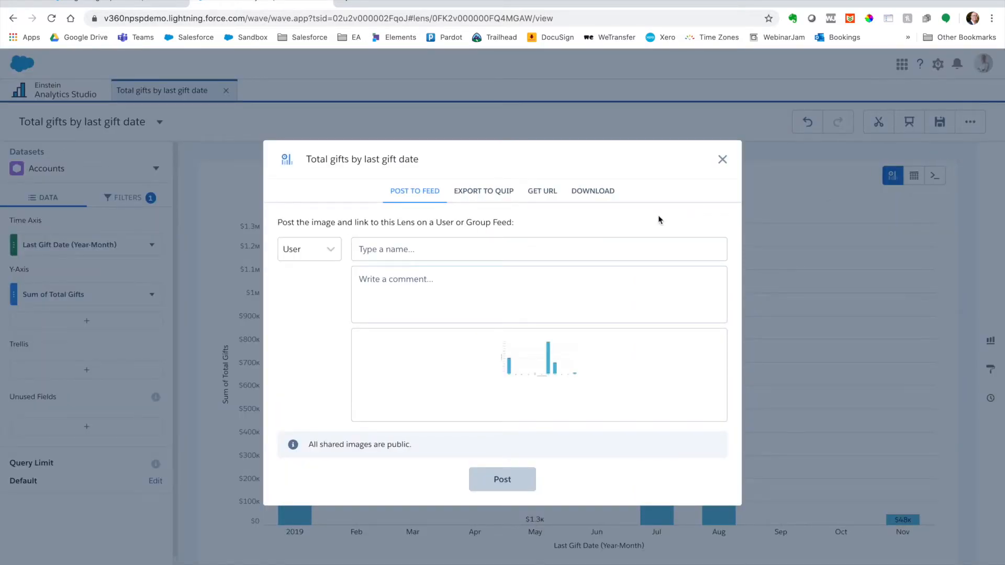
pyautogui.click(602, 192)
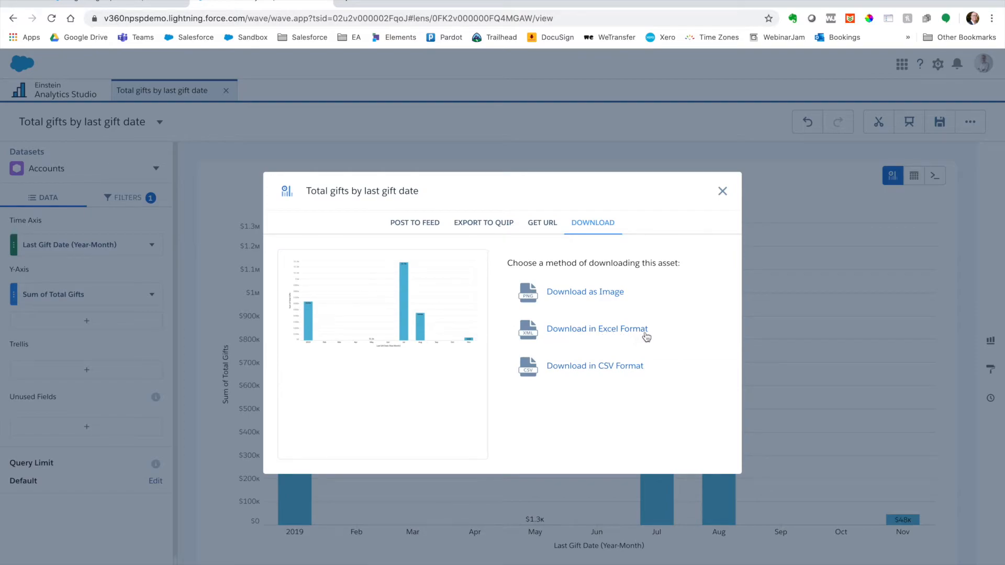
pyautogui.click(536, 224)
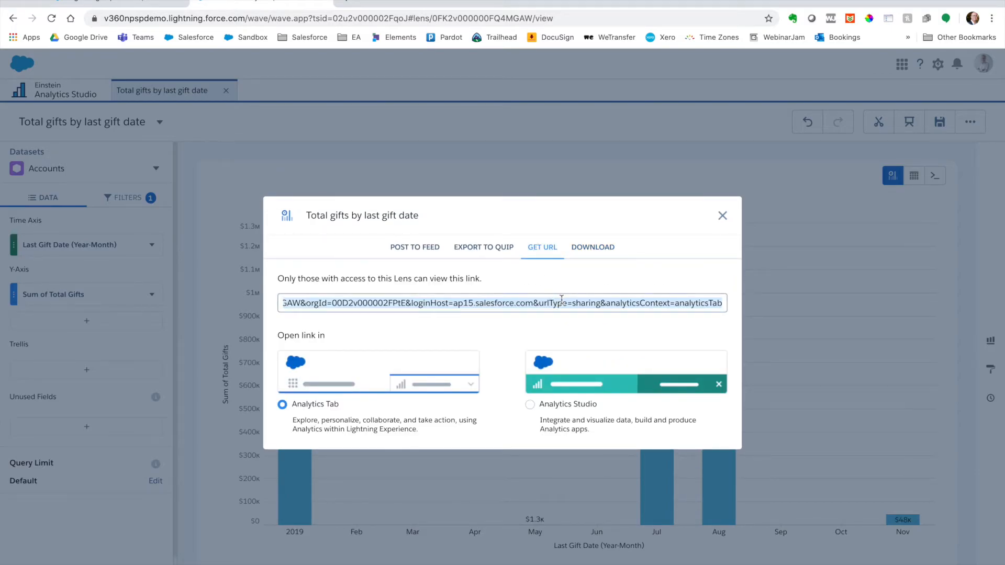
pyautogui.click(722, 217)
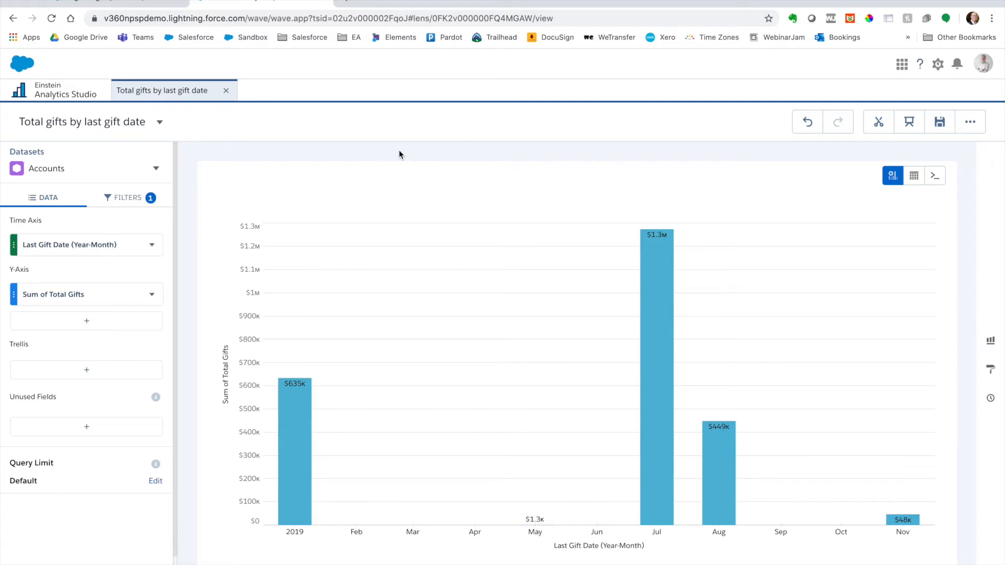
# Step: Close the lens and mark Total gifts by last gift date as a favorite in the list of all lenses
pyautogui.click(226, 92)
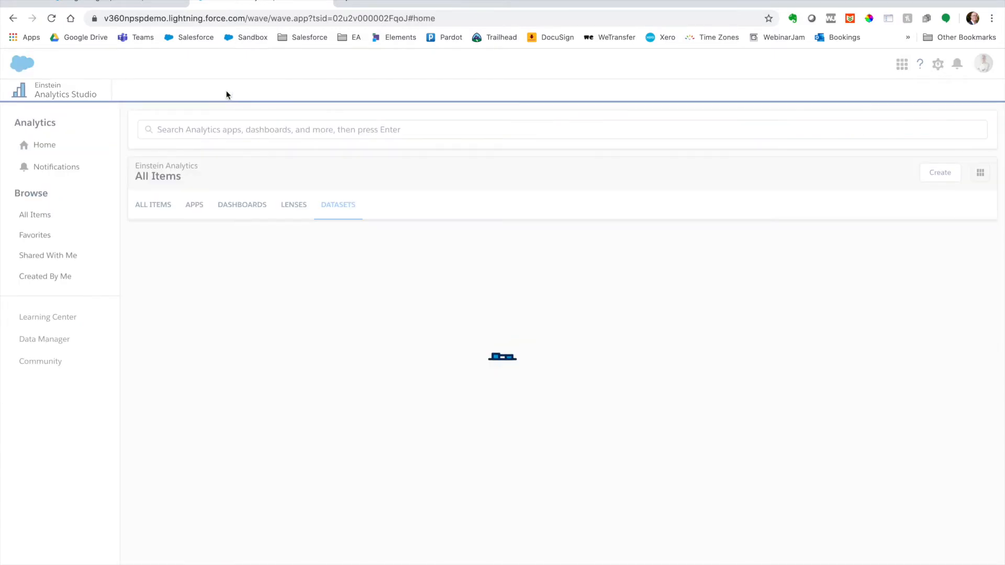
pyautogui.click(70, 214)
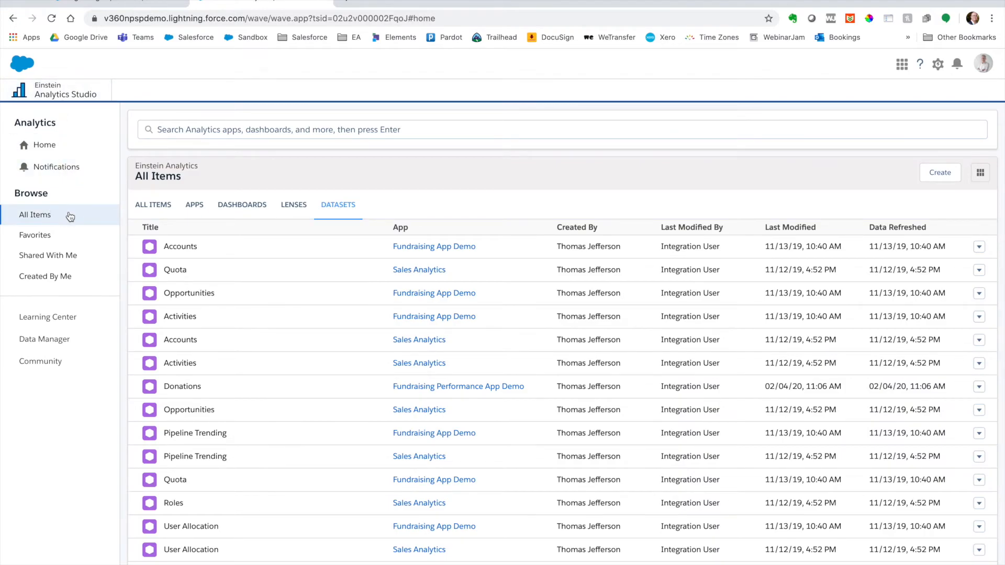
pyautogui.click(293, 206)
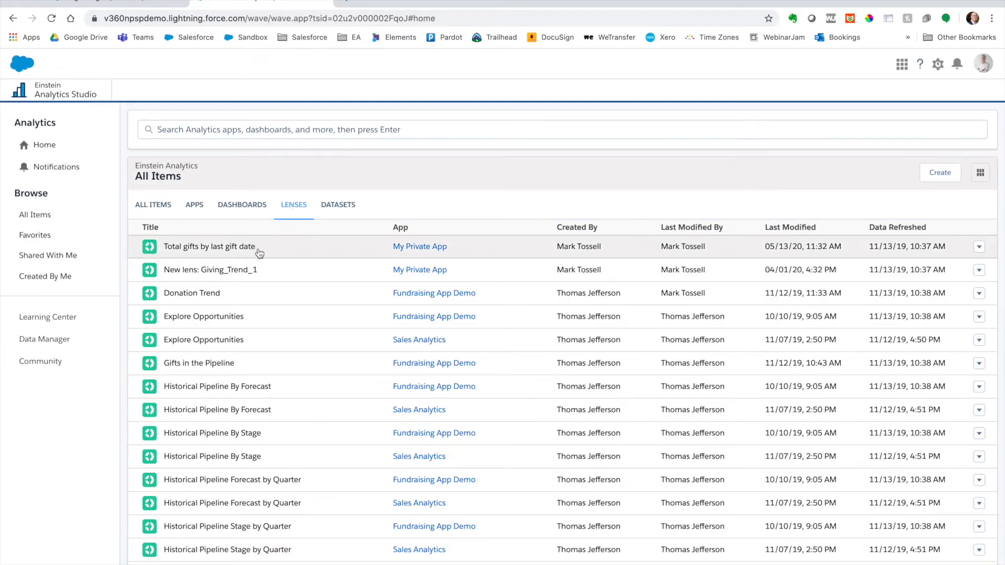
pyautogui.click(978, 246)
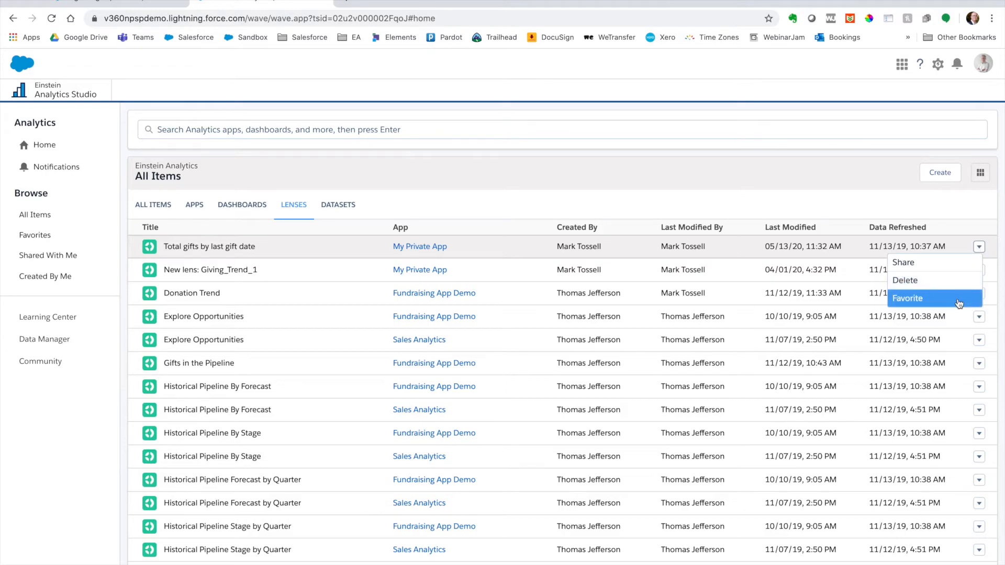
pyautogui.click(959, 304)
# Step: Open the Total gifts by last gift date lens from Favorites and switch it to a table of individual account records
pyautogui.click(61, 239)
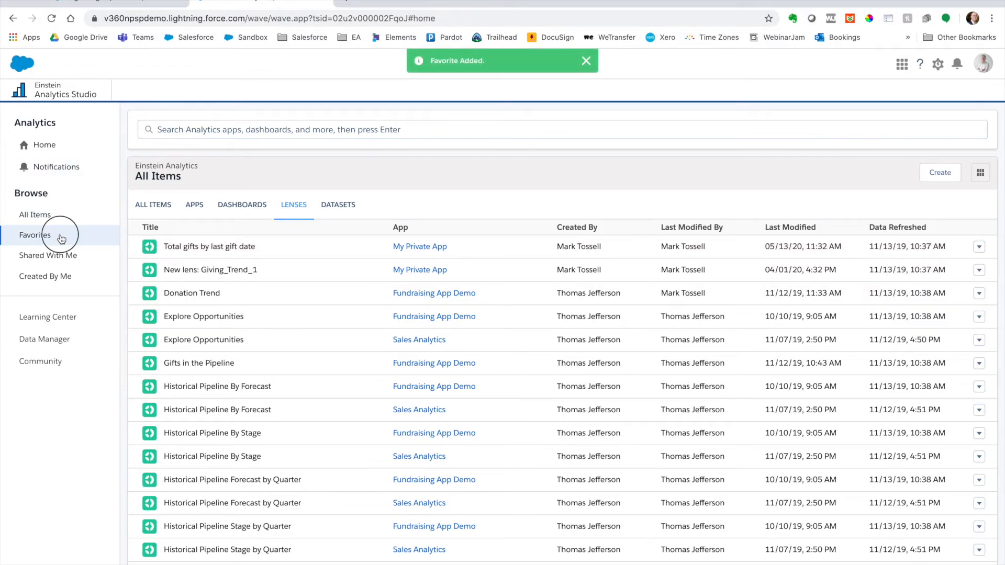
pyautogui.click(228, 293)
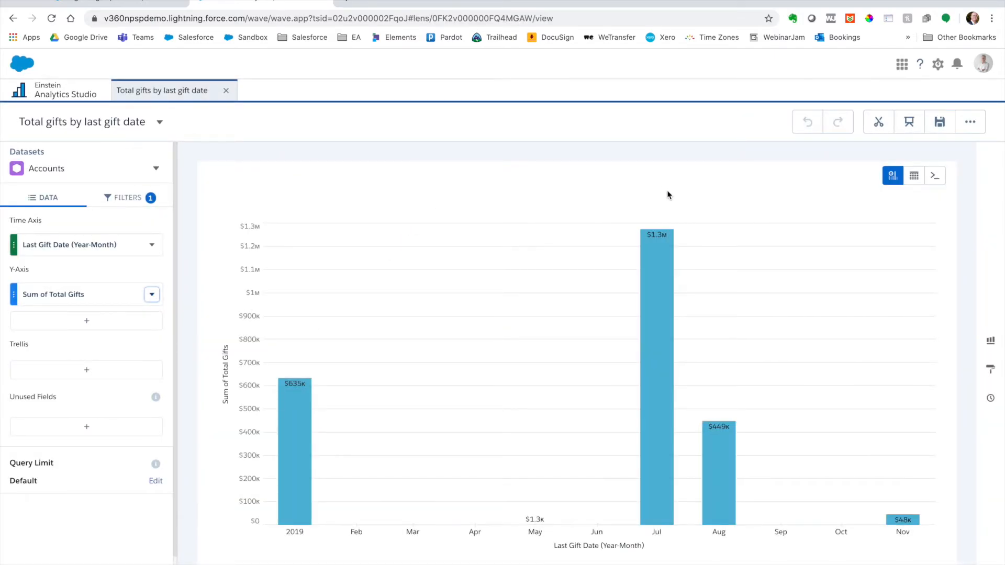
pyautogui.click(920, 183)
pyautogui.click(780, 218)
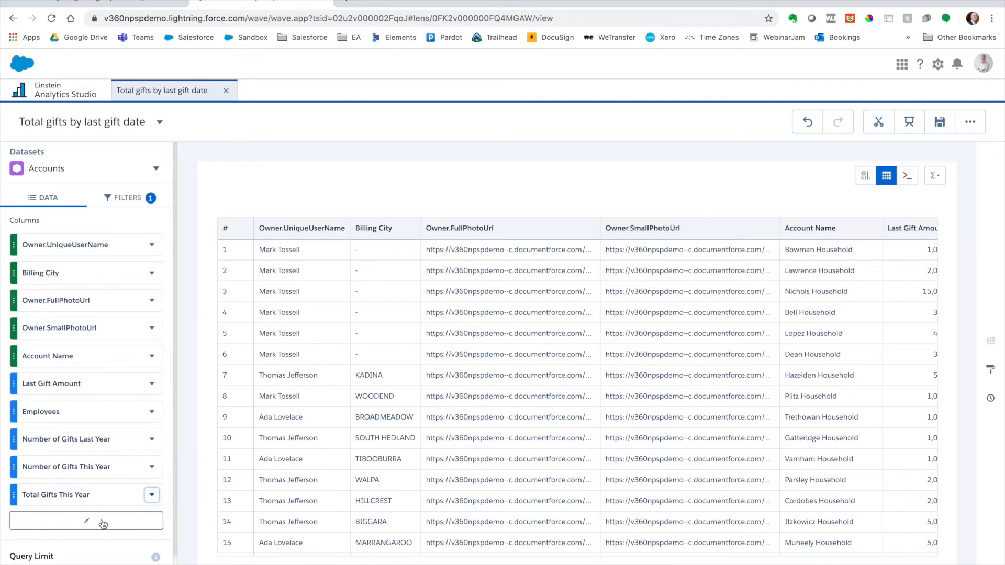
# Step: Remove the Number of Gifts Last Year, Employees, Owner.SmallPhotoUrl and Owner.FullPhotoUrl columns from the table
pyautogui.click(85, 520)
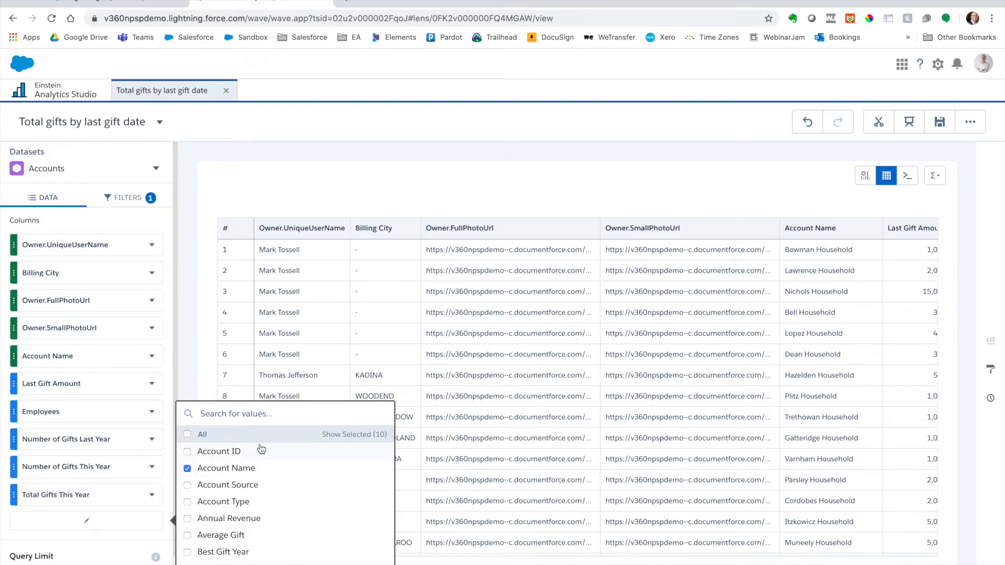
pyautogui.click(351, 435)
pyautogui.scroll(-2, 310, 482)
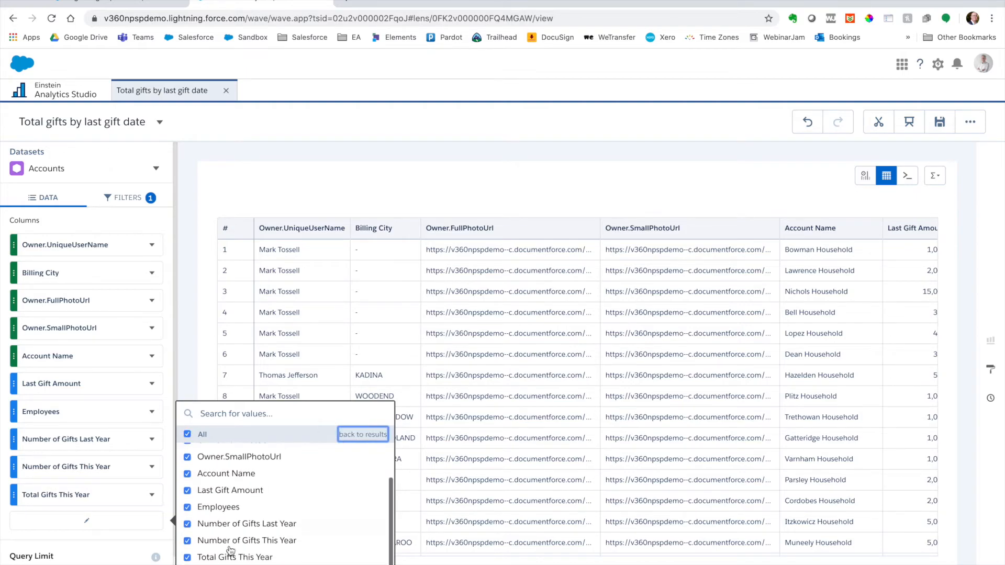
pyautogui.click(187, 525)
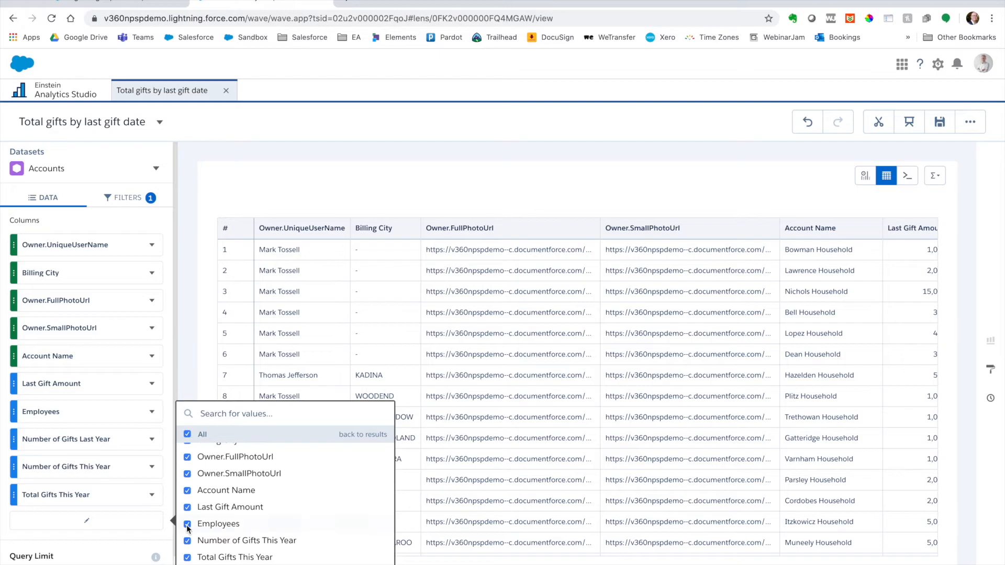
pyautogui.click(187, 524)
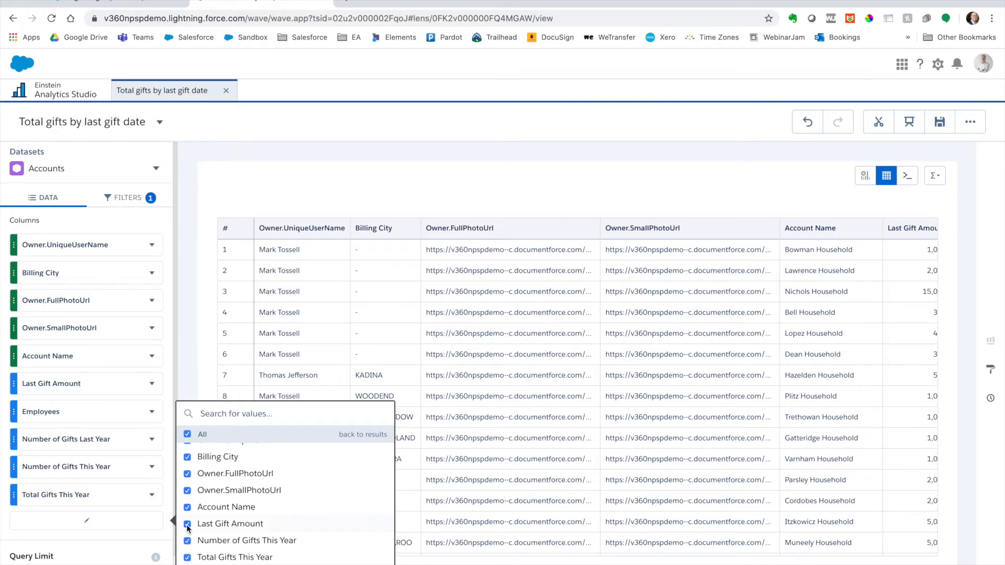
pyautogui.click(186, 491)
pyautogui.click(186, 484)
pyautogui.click(187, 451)
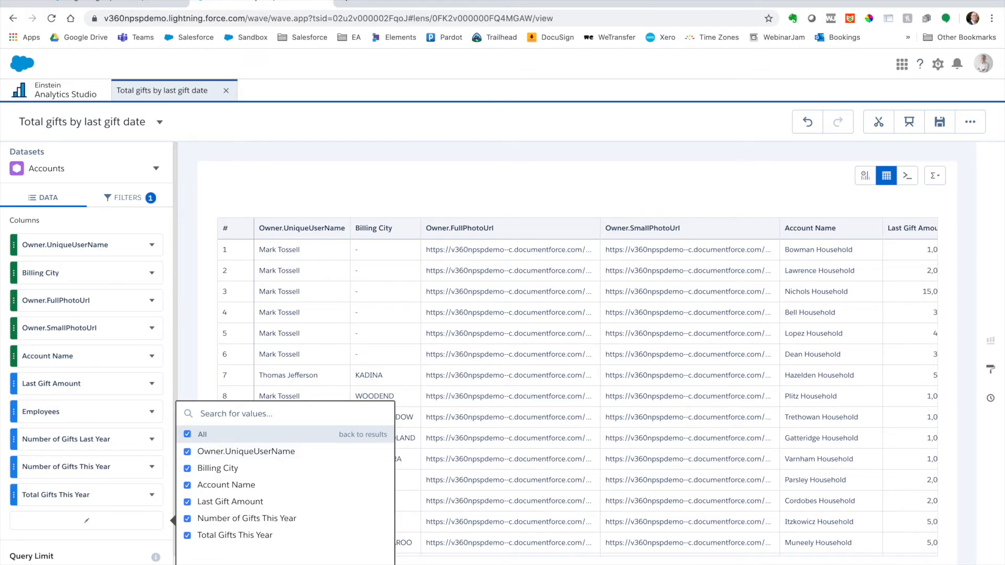
pyautogui.click(503, 347)
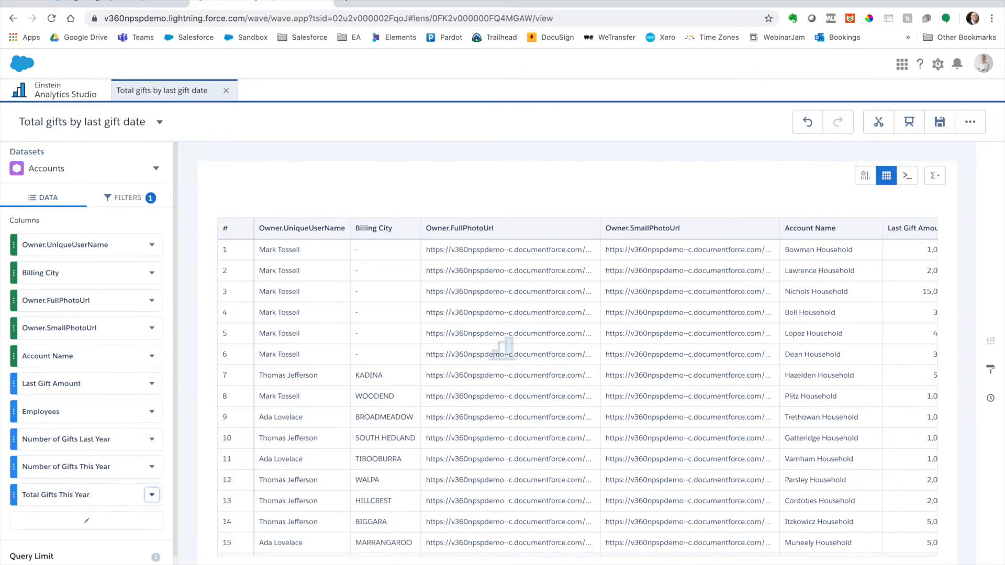
# Step: Try sorting the table by Total Gifts This Year, and return it to its unsorted order
pyautogui.click(760, 228)
pyautogui.click(759, 227)
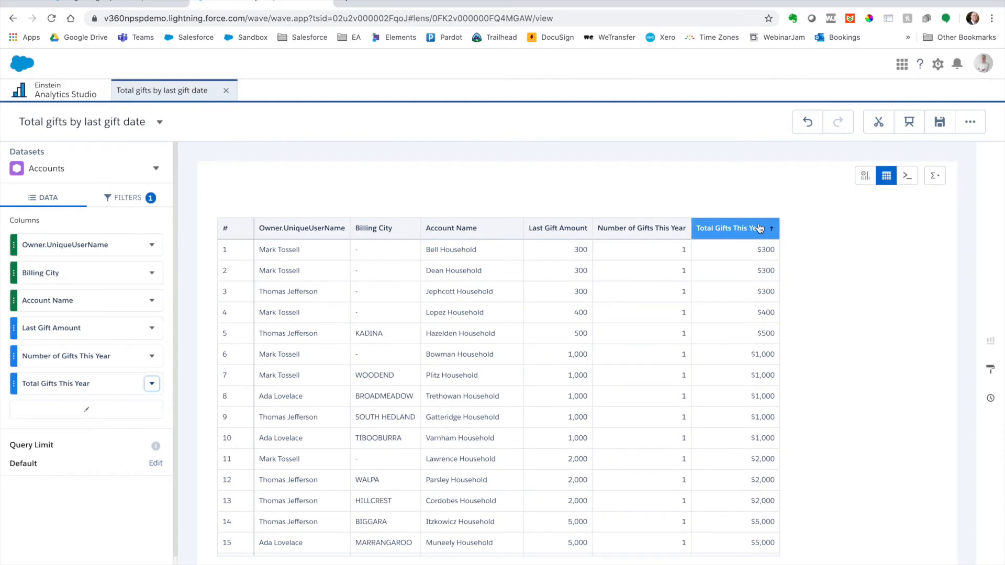
pyautogui.click(759, 227)
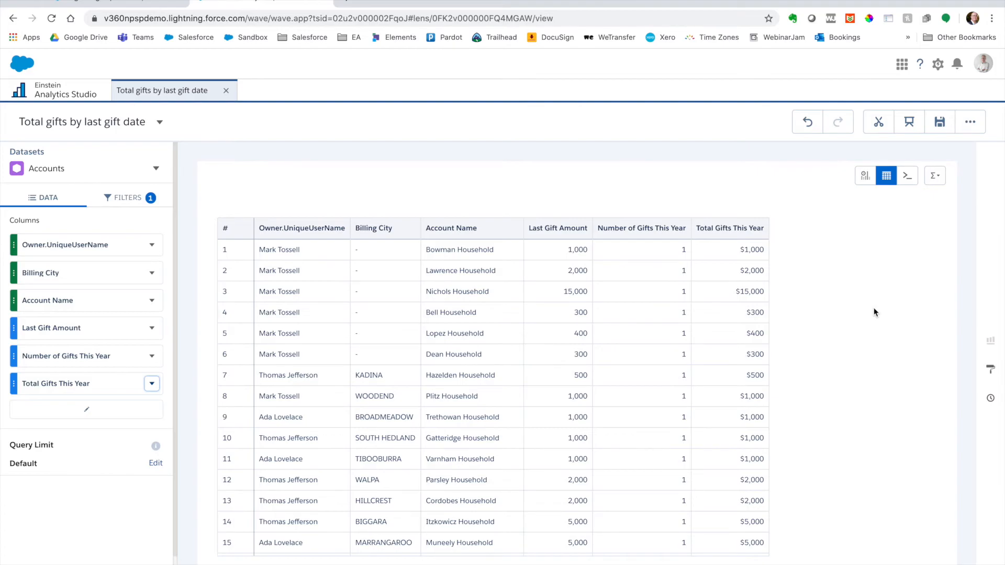
# Step: Save the lens with its table view
pyautogui.click(939, 122)
pyautogui.click(511, 456)
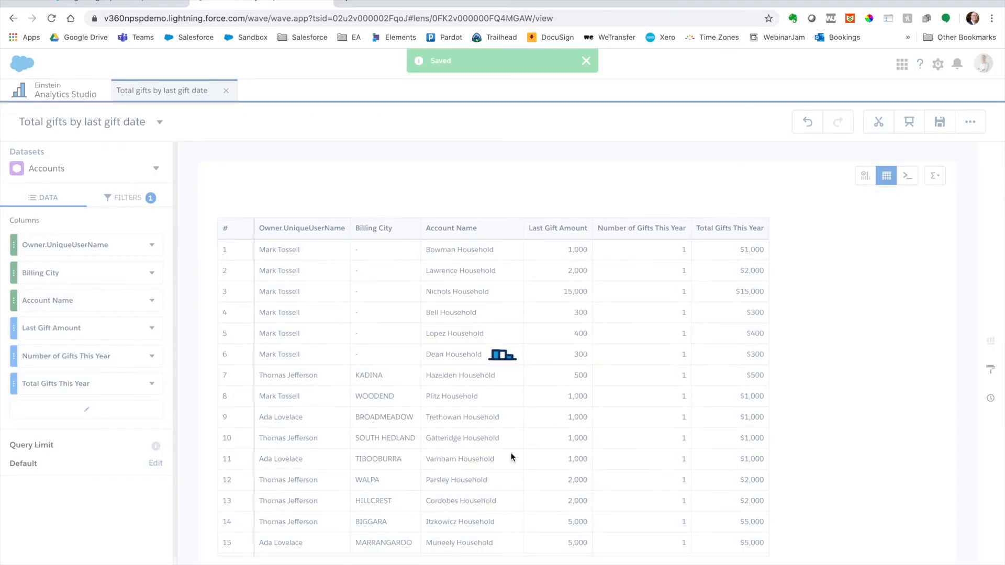
# Step: Switch to the browser tab with the Salesforce Sales app and leave its open lens for the Einstein Analytics item list
pyautogui.click(152, 3)
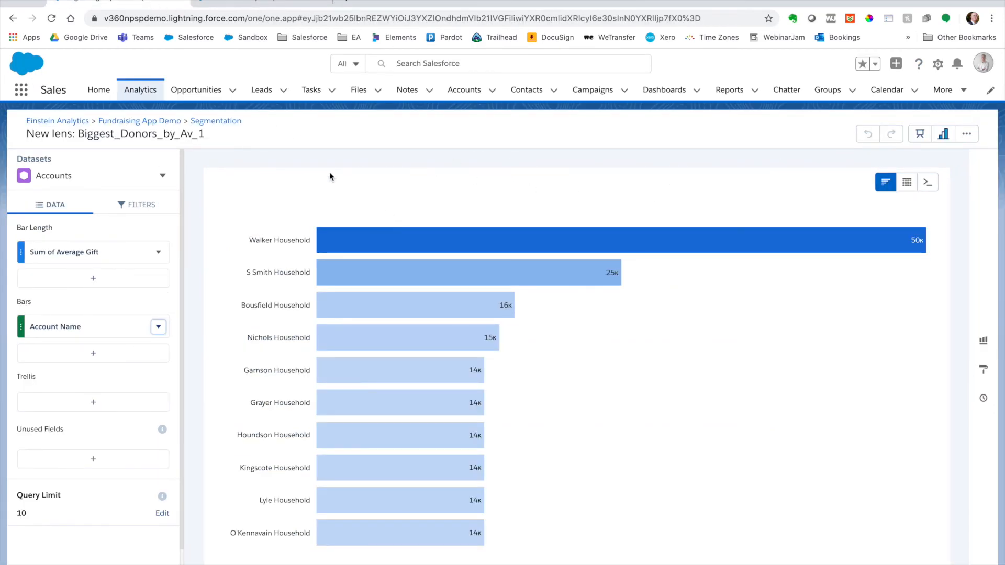
pyautogui.click(74, 123)
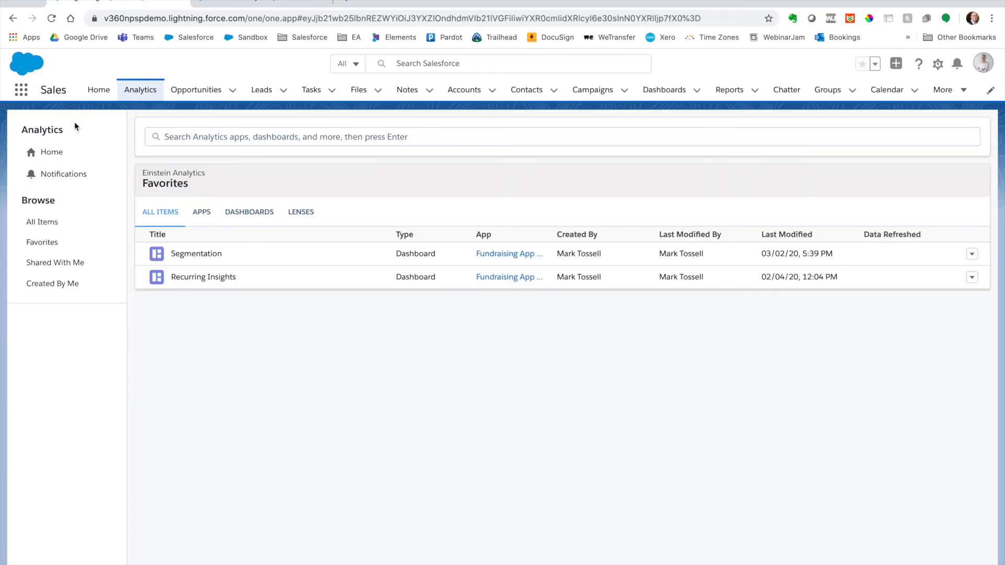
# Step: Open the Segmentation dashboard from the favorites and explore its Top Ten Donors by Average Gift chart as a new lens
pyautogui.click(239, 259)
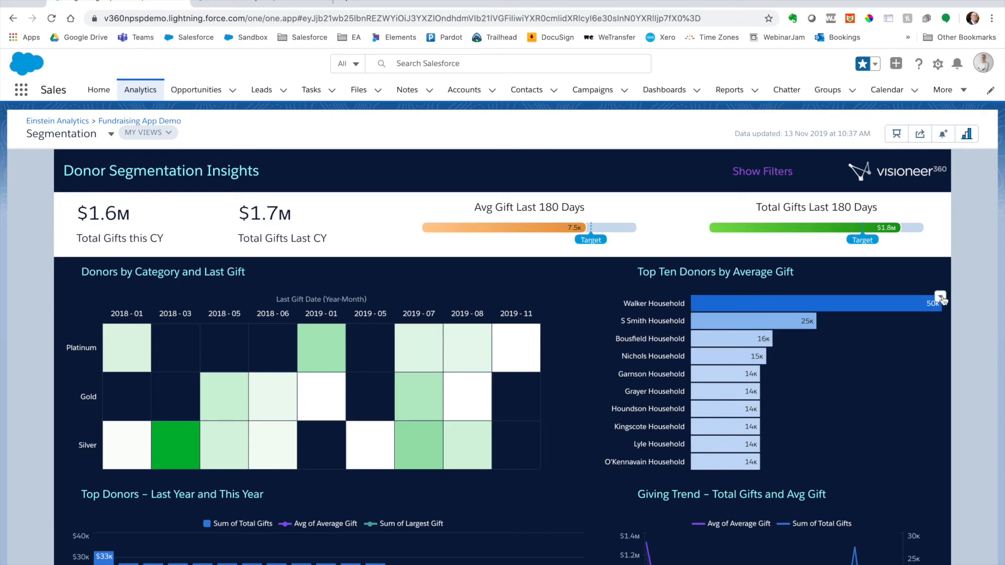
pyautogui.click(940, 297)
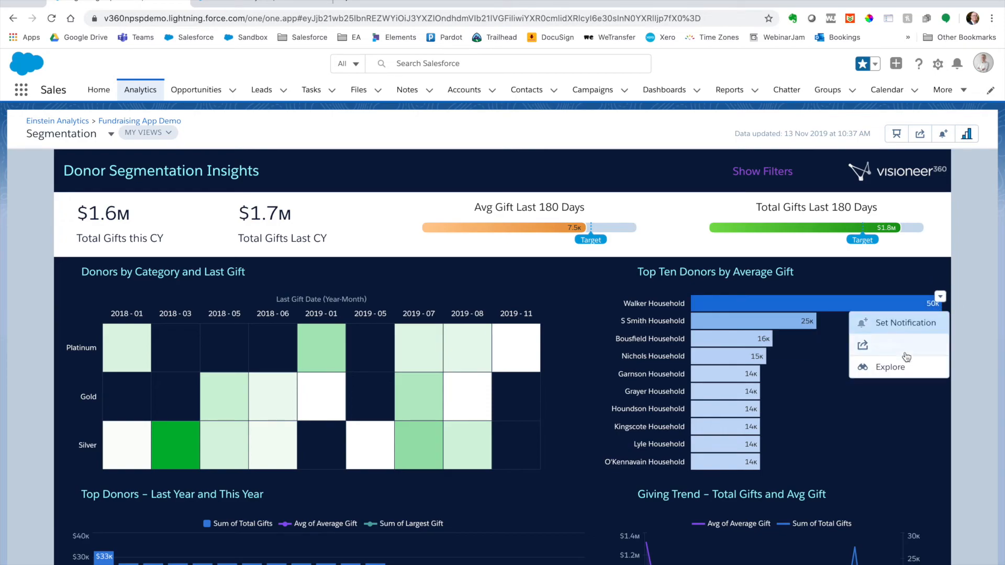
pyautogui.click(898, 368)
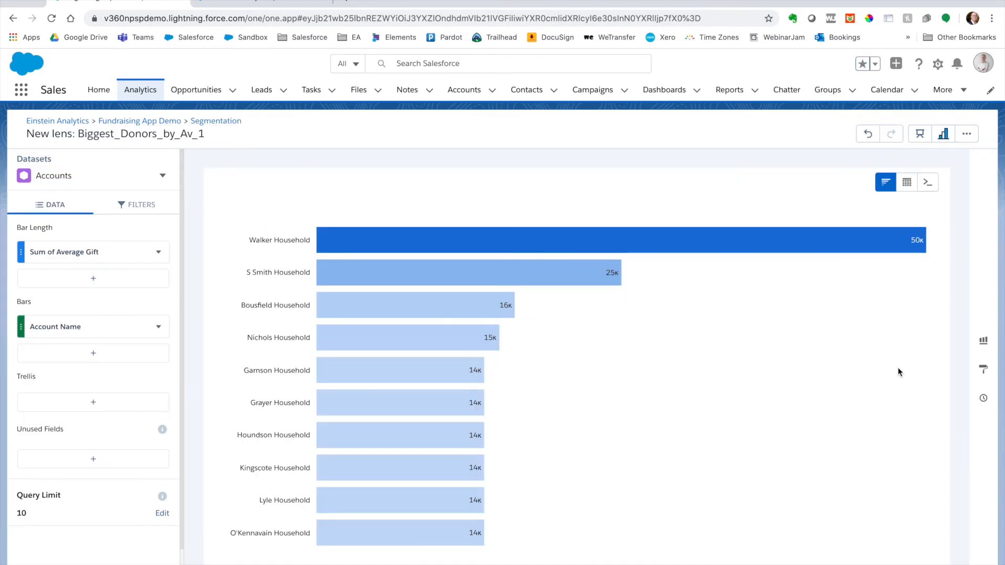
# Step: Look through the lens's filters, data fields and available chart types, and return to the Segmentation dashboard
pyautogui.click(137, 204)
pyautogui.click(57, 204)
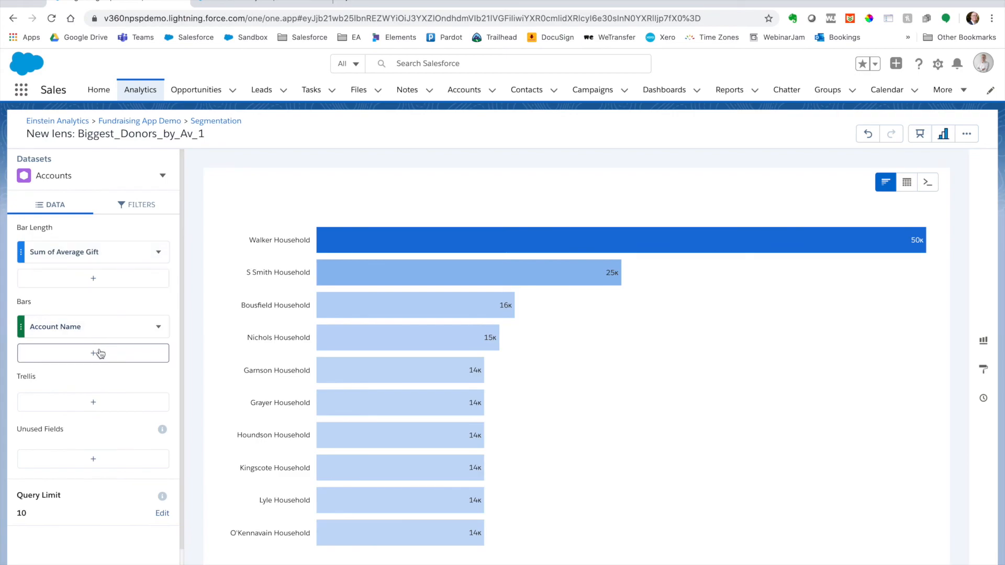
pyautogui.click(983, 342)
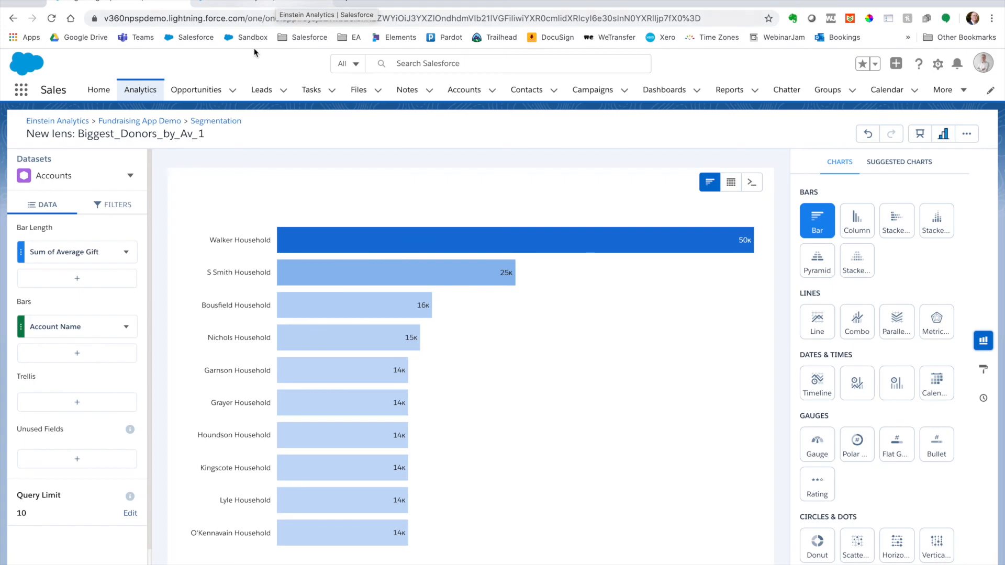
pyautogui.click(225, 124)
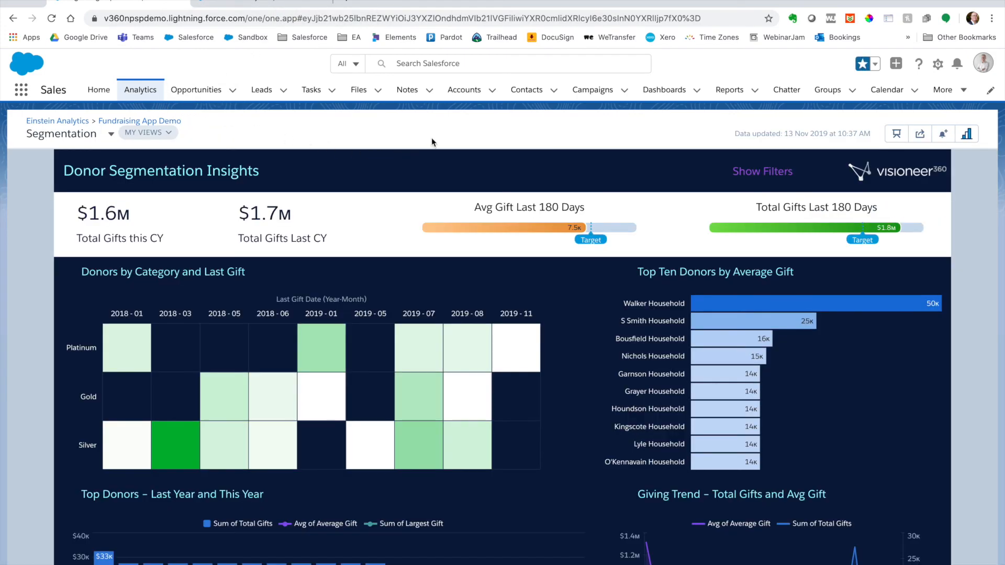